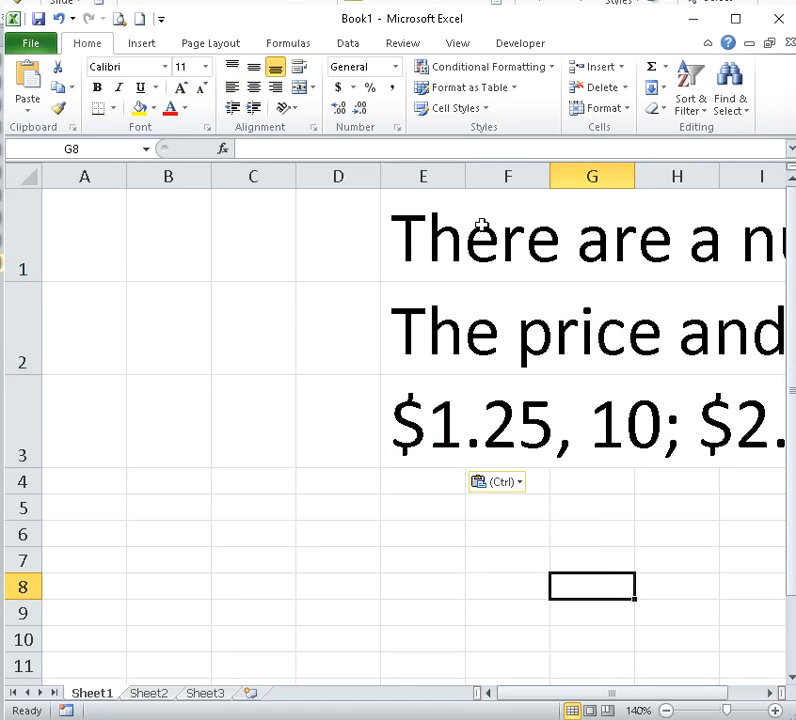
Step: Set the font size of the pasted exercise text in E1:E3 to 12
{"action": "left_click_drag", "start_coordinate": [435, 210], "coordinate": [402, 412]}
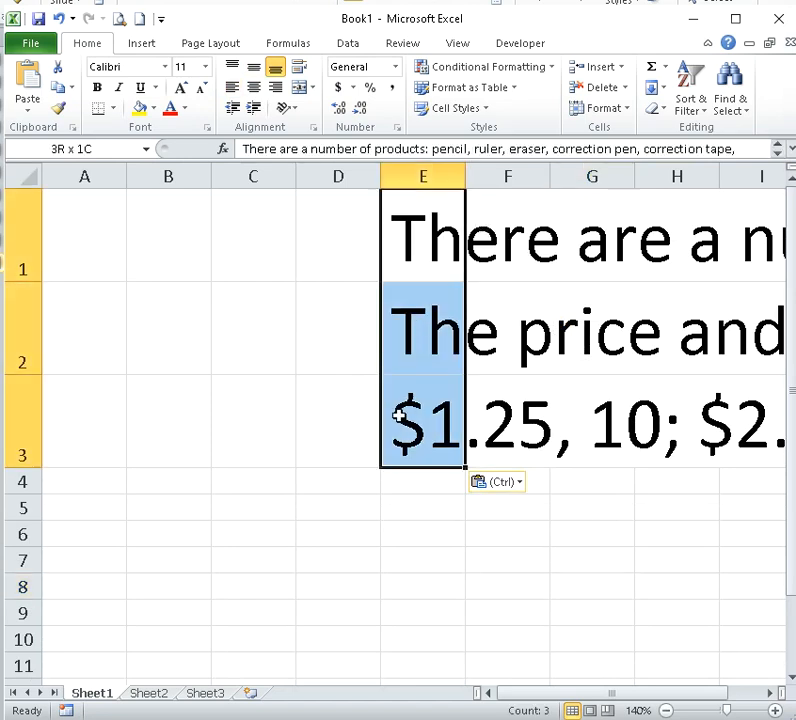
{"action": "left_click", "coordinate": [196, 67]}
{"action": "type", "text": "1.2"}
{"action": "key", "text": "Return"}
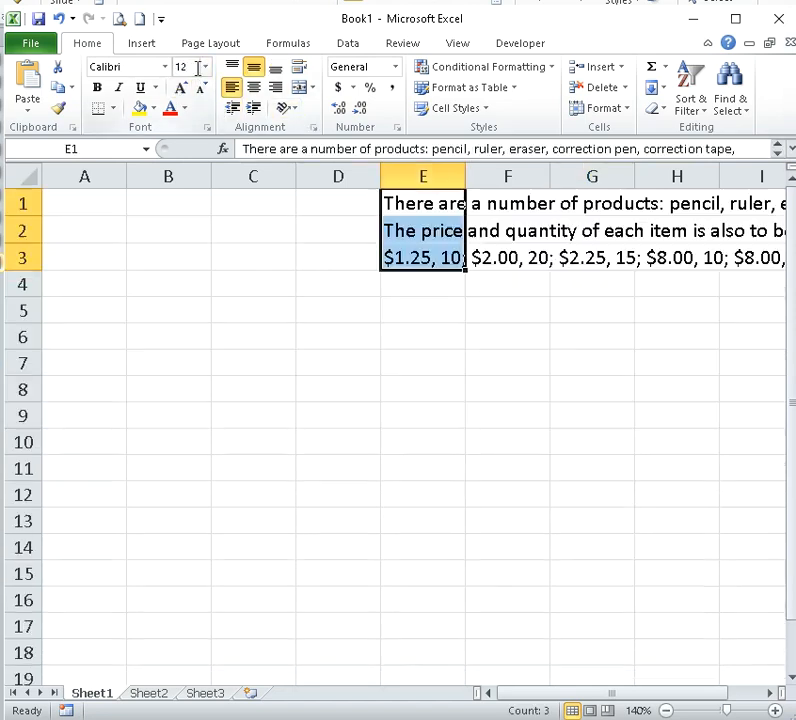
{"action": "left_click", "coordinate": [430, 414]}
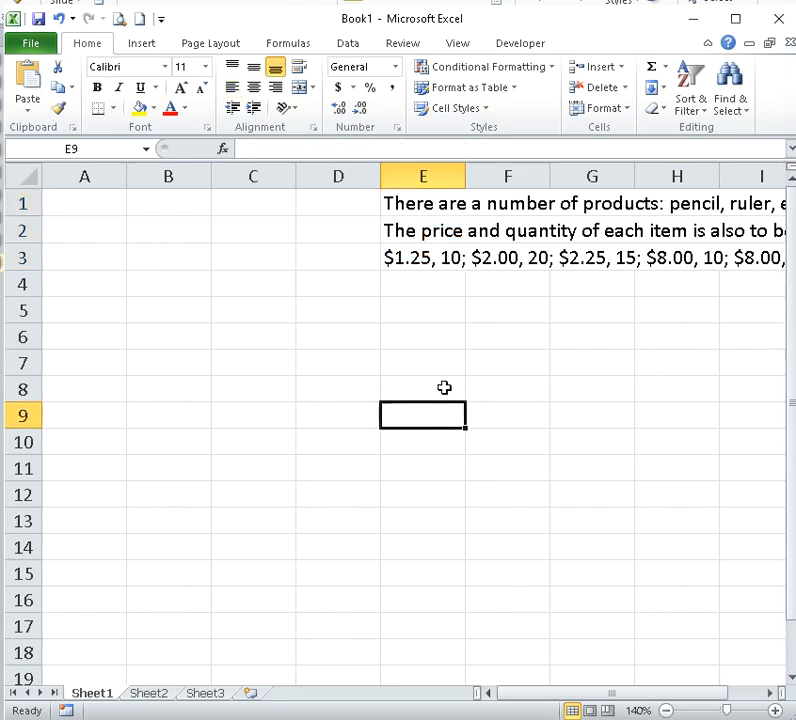
Step: Move the three lines of exercise text from E1:E3 to A9:A11, leaving the rows above free
{"action": "left_click", "coordinate": [423, 209]}
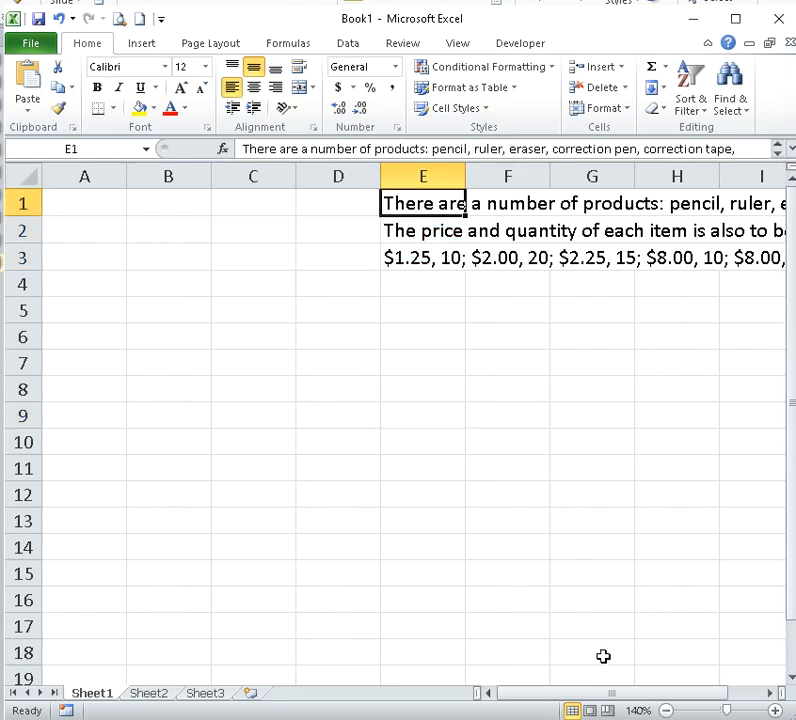
{"action": "left_click_drag", "start_coordinate": [634, 697], "coordinate": [727, 688]}
{"action": "left_click_drag", "start_coordinate": [325, 203], "coordinate": [120, 410]}
{"action": "left_click_drag", "start_coordinate": [643, 700], "coordinate": [494, 698]}
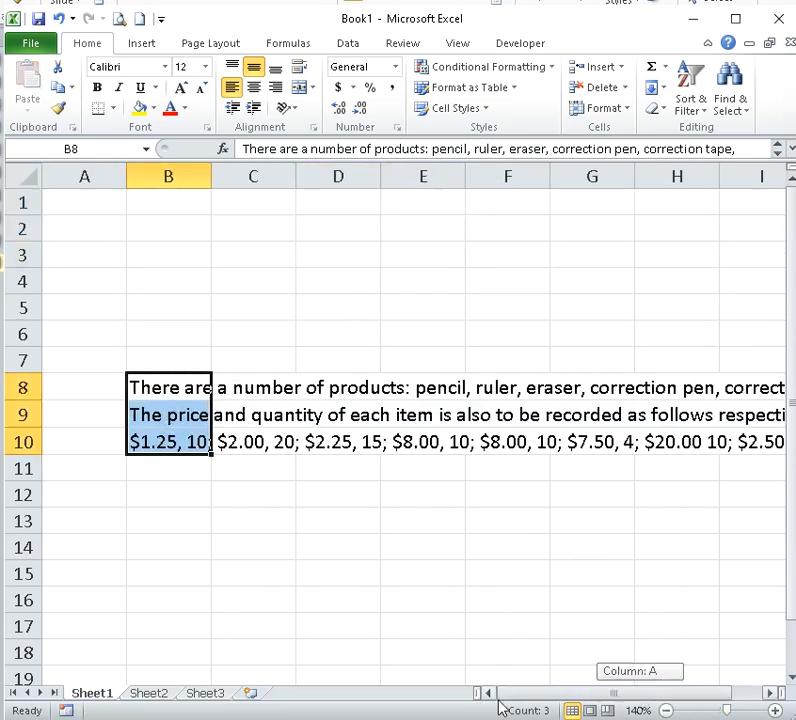
{"action": "left_click_drag", "start_coordinate": [130, 400], "coordinate": [82, 420]}
{"action": "left_click", "coordinate": [291, 579]}
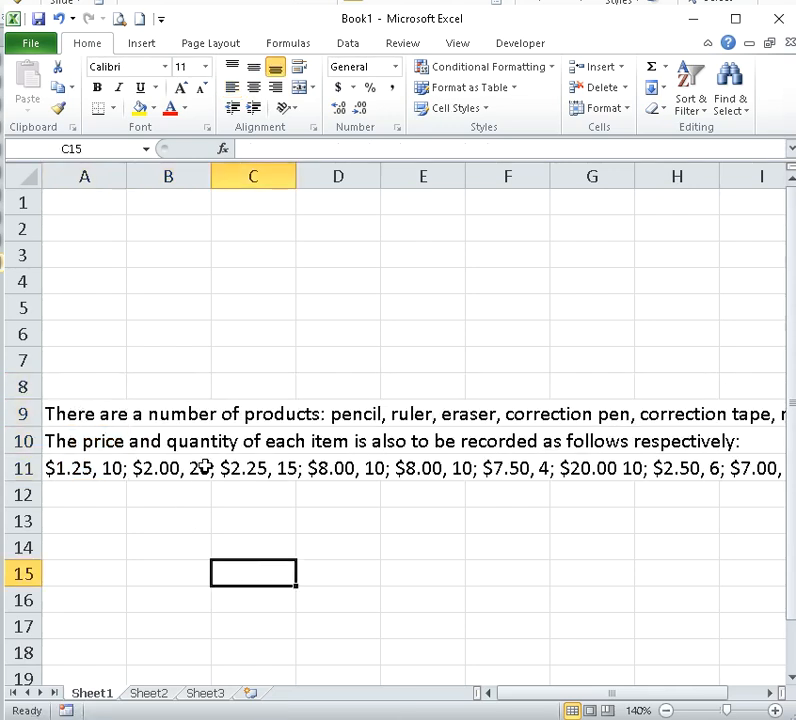
Step: Switch to the PowerPoint slide and read the product list and the instruction for recording prices and quantities
{"action": "left_click", "coordinate": [695, 19]}
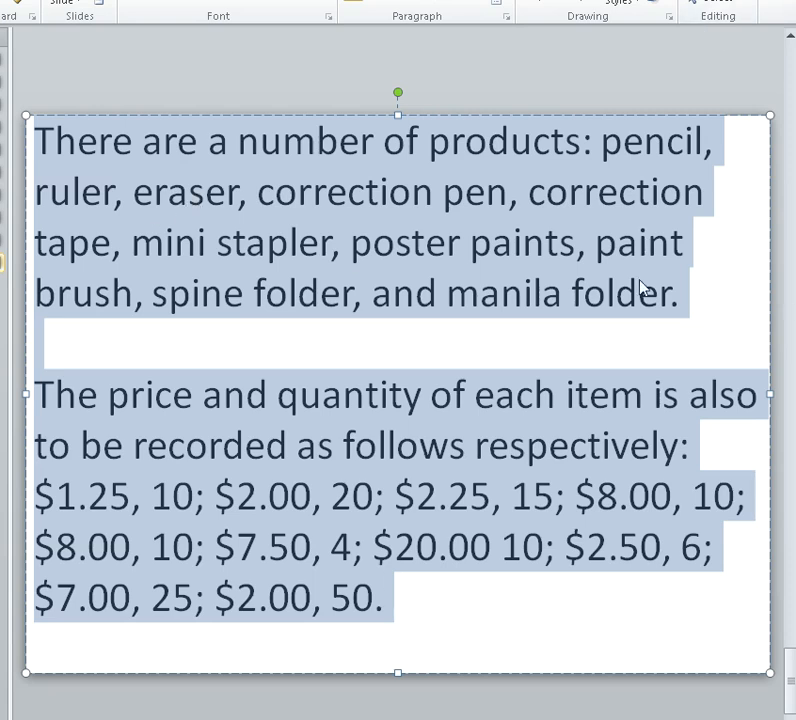
{"action": "left_click", "coordinate": [730, 276]}
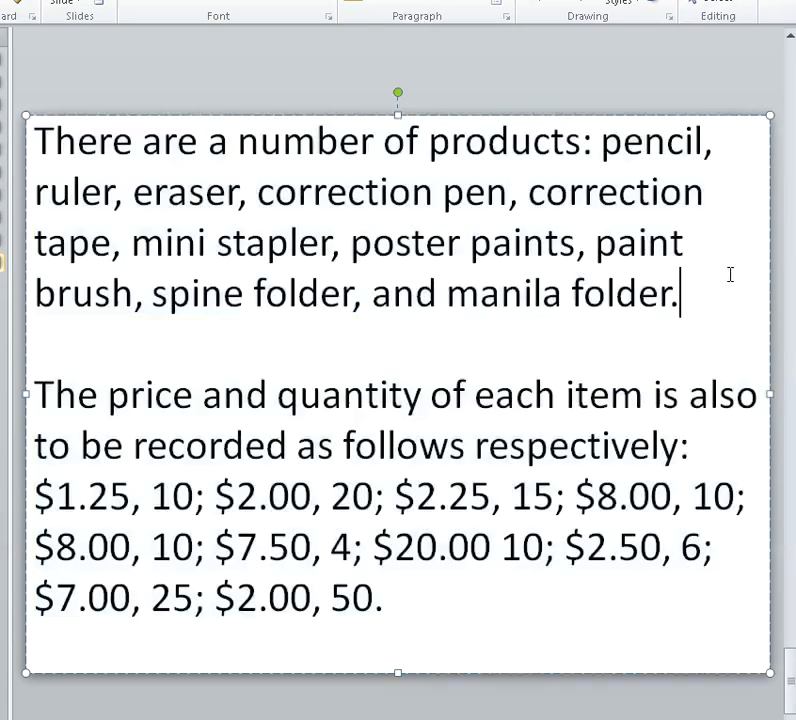
{"action": "left_click", "coordinate": [639, 150]}
{"action": "left_click", "coordinate": [106, 195]}
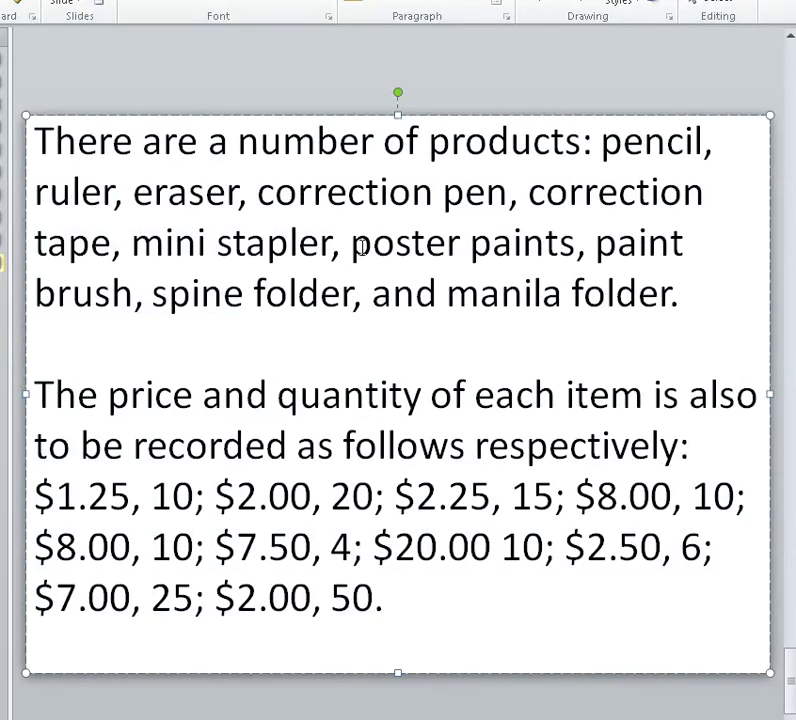
{"action": "left_click", "coordinate": [389, 398]}
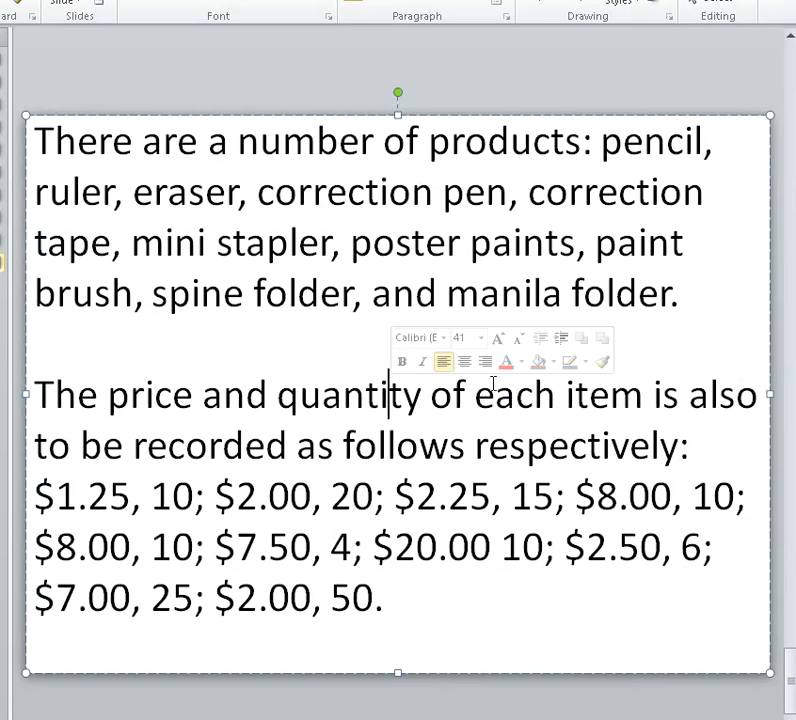
{"action": "left_click_drag", "start_coordinate": [232, 458], "coordinate": [241, 456]}
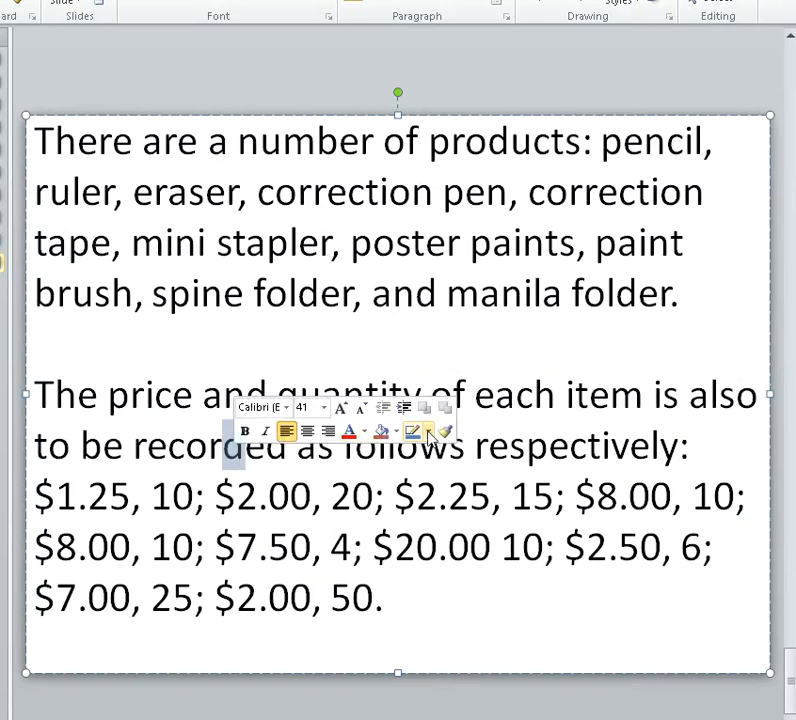
{"action": "left_click", "coordinate": [553, 448]}
{"action": "left_click", "coordinate": [88, 497]}
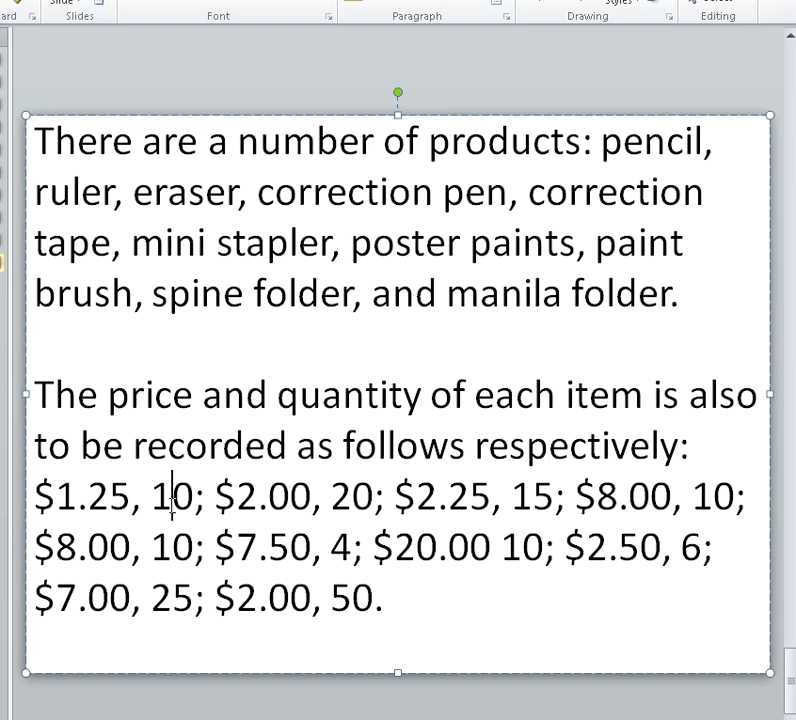
Step: Check on the slide how the first price and quantity pairs correspond to pencil and ruler
{"action": "left_click", "coordinate": [145, 395]}
{"action": "left_click", "coordinate": [662, 146]}
{"action": "left_click", "coordinate": [173, 496]}
{"action": "left_click", "coordinate": [341, 397]}
{"action": "left_click", "coordinate": [657, 142]}
{"action": "left_click_drag", "start_coordinate": [215, 497], "coordinate": [352, 497]}
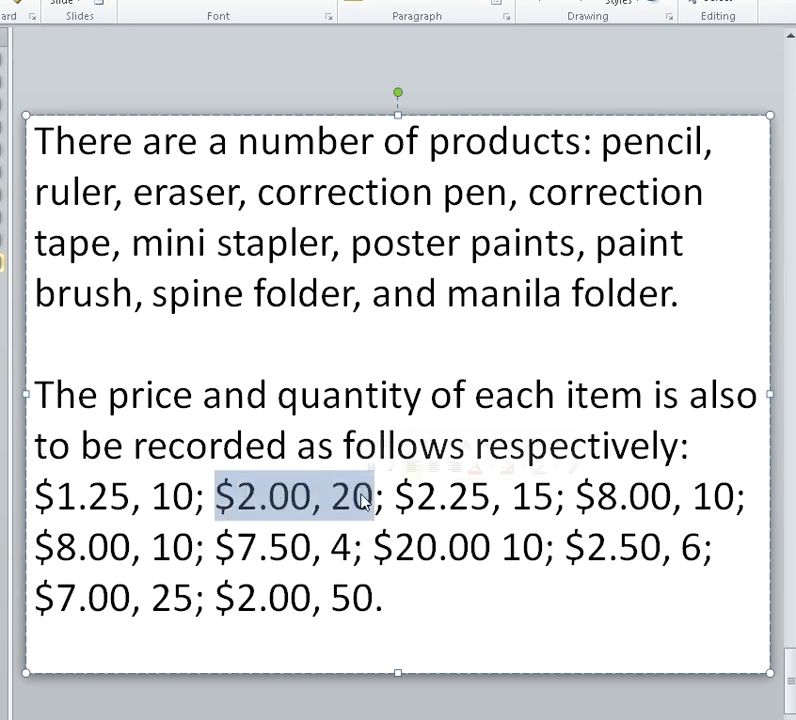
{"action": "left_click", "coordinate": [155, 395]}
{"action": "left_click", "coordinate": [324, 395]}
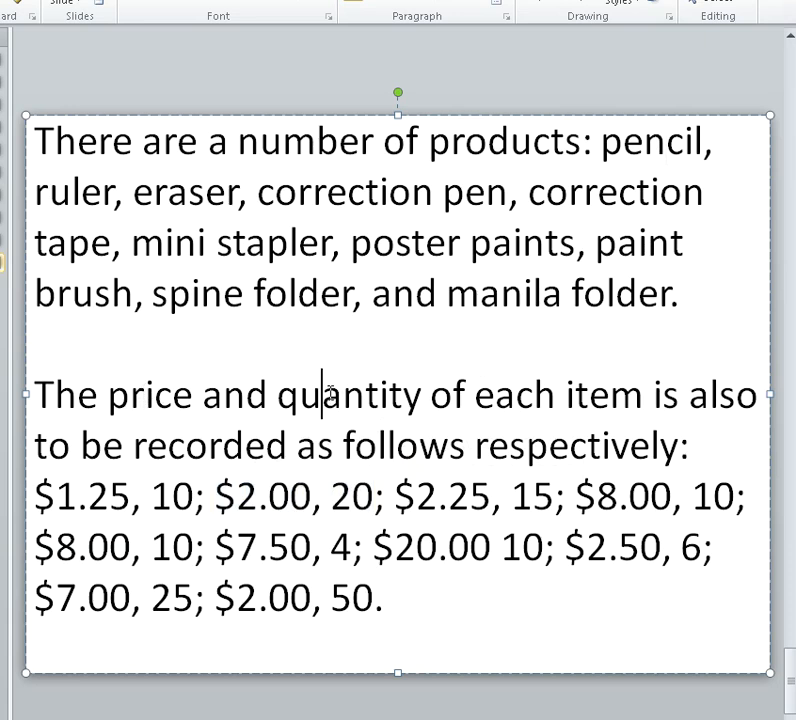
{"action": "left_click", "coordinate": [80, 197]}
Step: Switch back to the Excel workbook and enter the headings Products, Price and Quantity in A1:C1
{"action": "key", "text": "alt+Tab"}
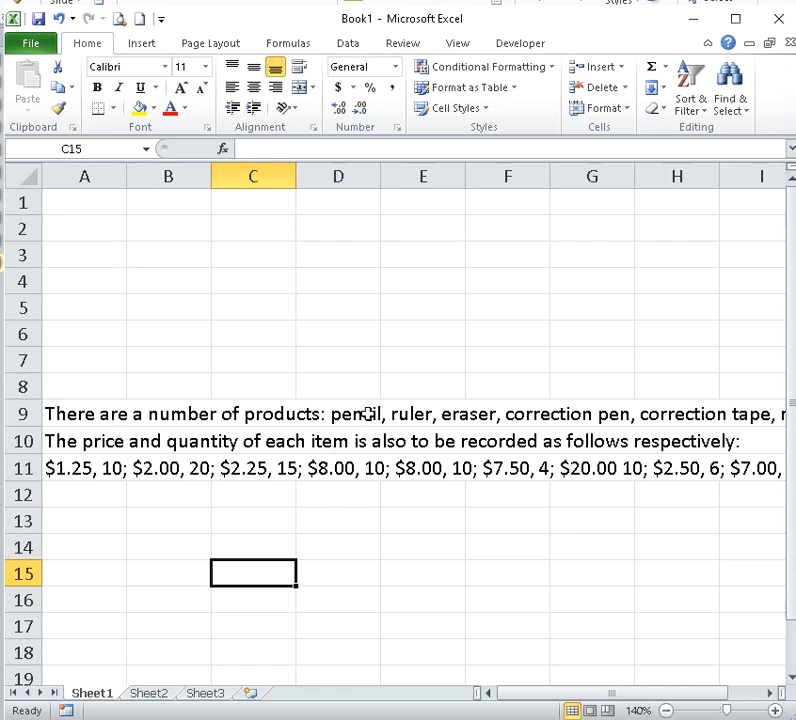
{"action": "left_click", "coordinate": [82, 198]}
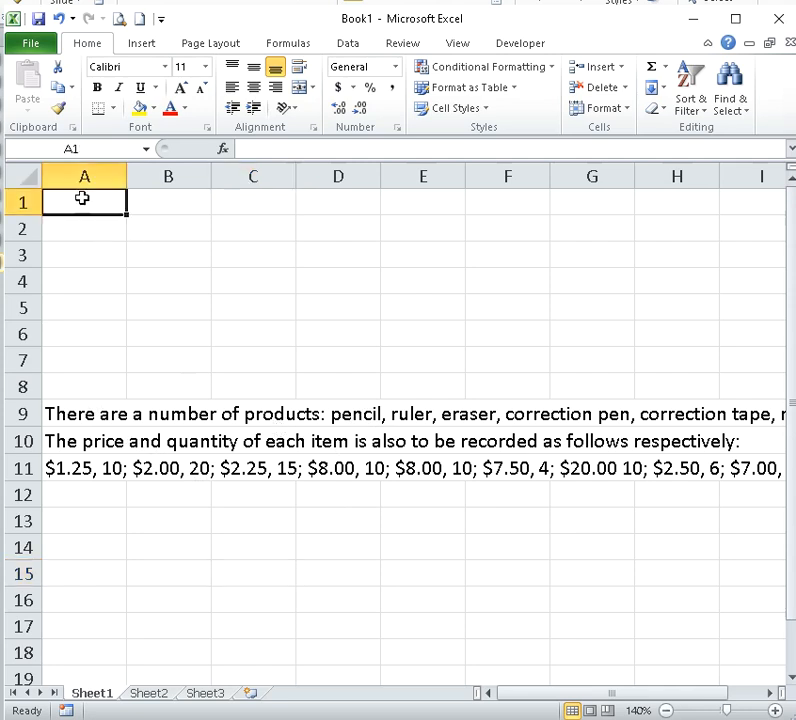
{"action": "type", "text": "Products"}
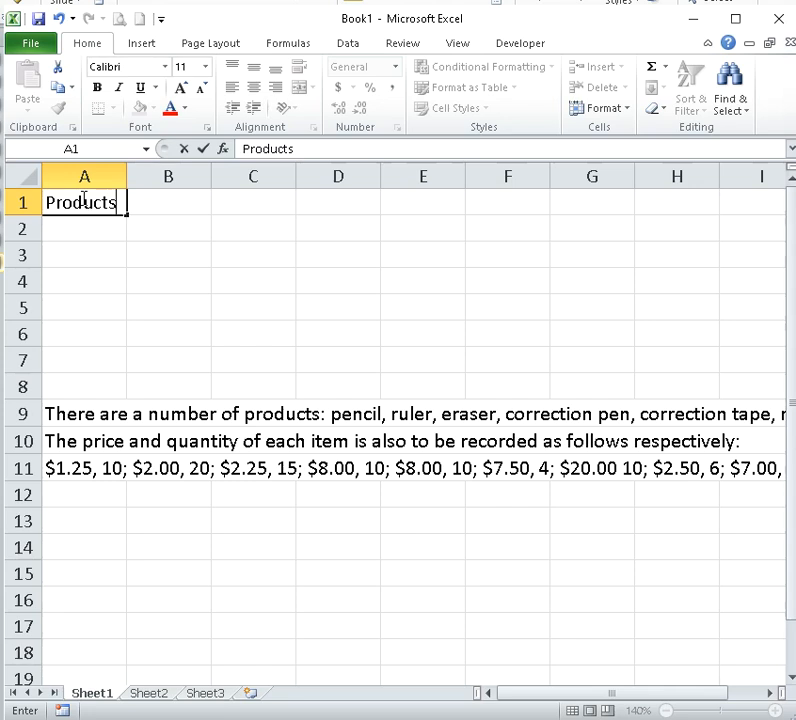
{"action": "key", "text": "Tab"}
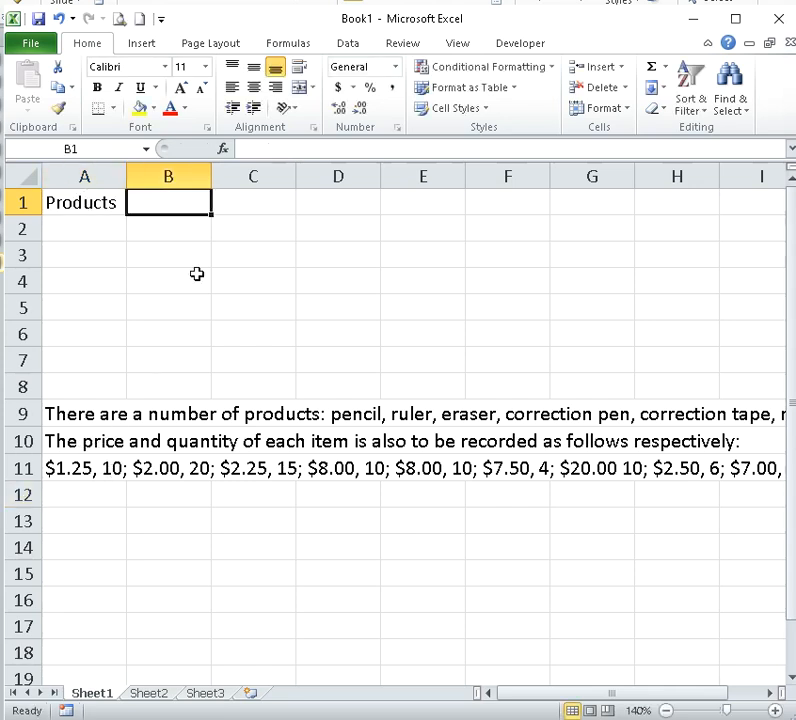
{"action": "type", "text": "Price"}
{"action": "key", "text": "Tab"}
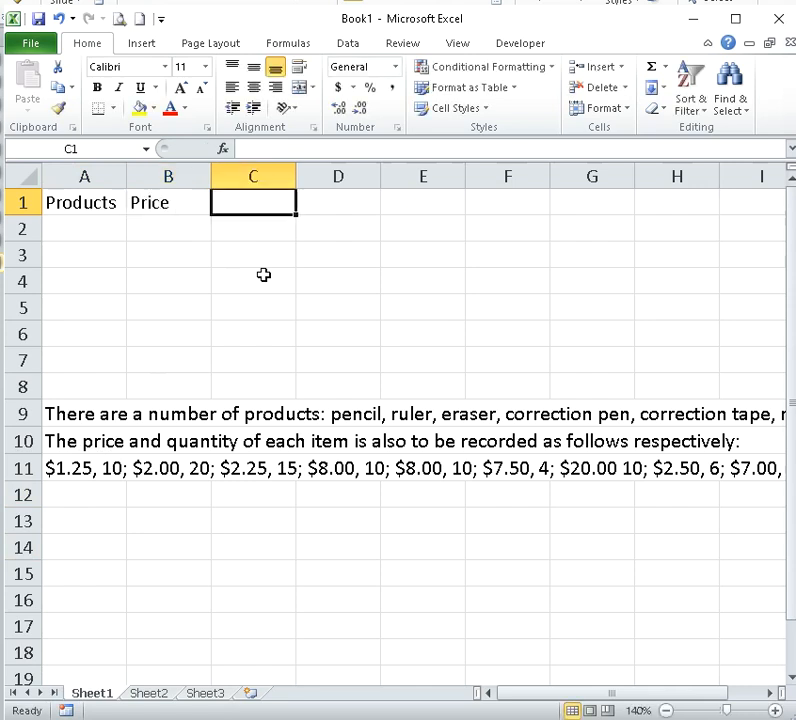
{"action": "type", "text": "Quantity"}
{"action": "key", "text": "Return"}
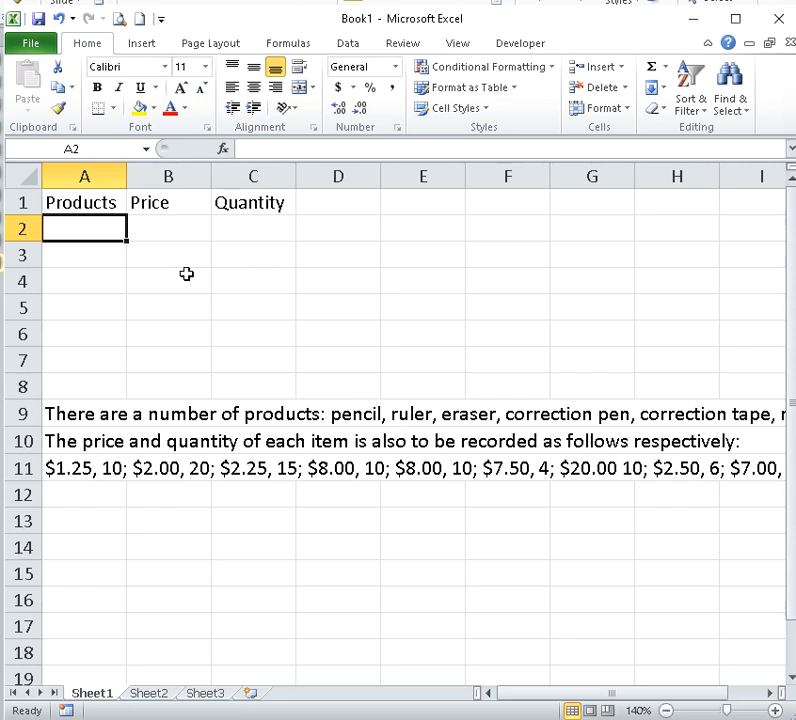
Step: List pencil, ruler, eraser, correction pen and correction tape under the Products heading in A2:A6
{"action": "type", "text": "pencil"}
{"action": "key", "text": "Return"}
{"action": "type", "text": "ruler"}
{"action": "key", "text": "Return"}
{"action": "type", "text": "eraser"}
{"action": "key", "text": "Return"}
{"action": "type", "text": "c"}
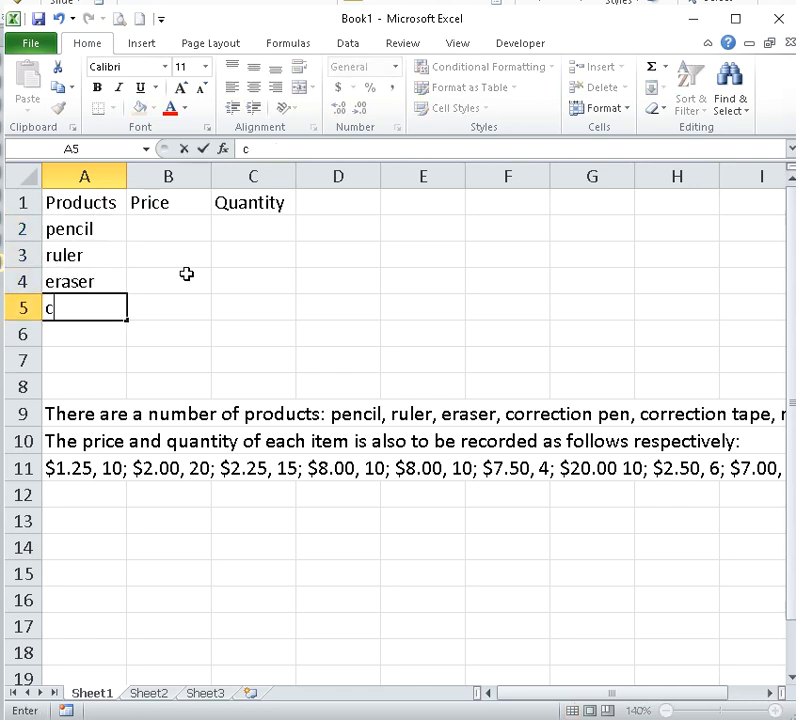
{"action": "type", "text": "orrection pen"}
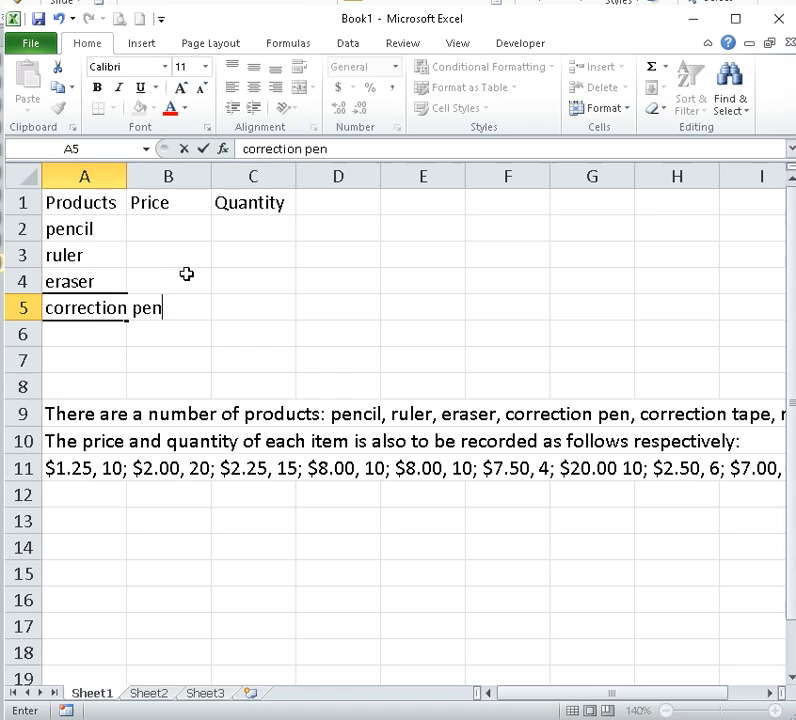
{"action": "key", "text": "Return"}
{"action": "type", "text": "correctio"}
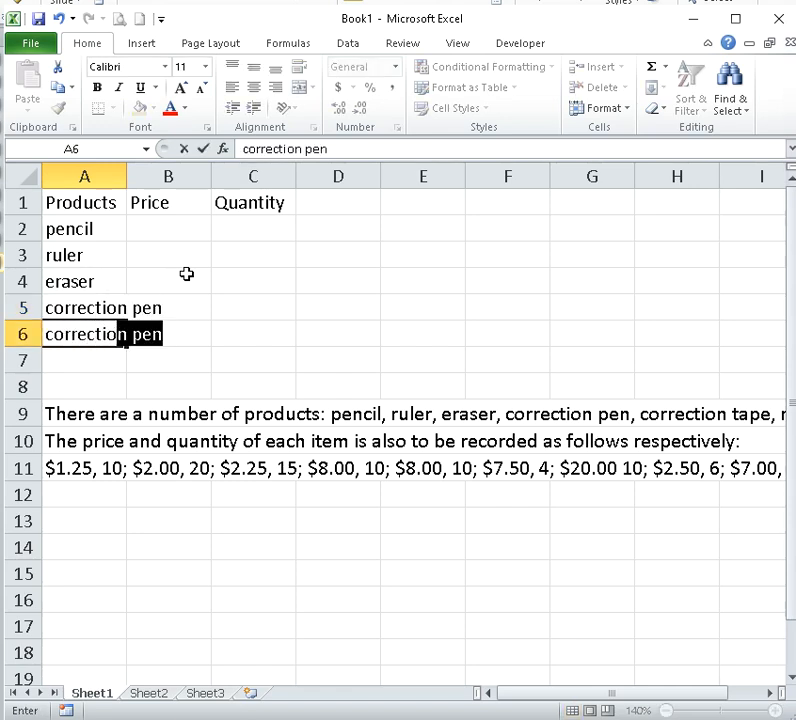
{"action": "type", "text": "n tape"}
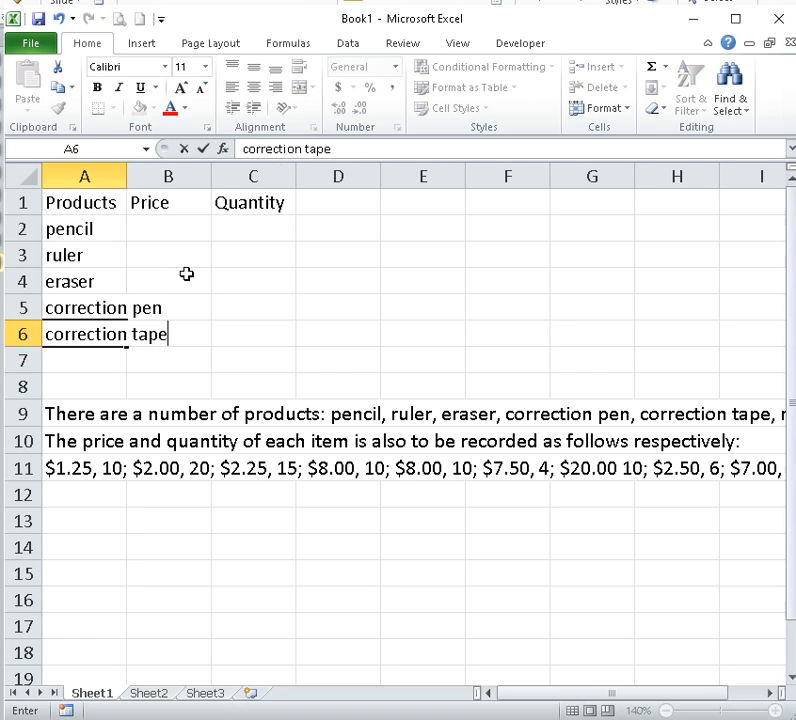
{"action": "key", "text": "Return"}
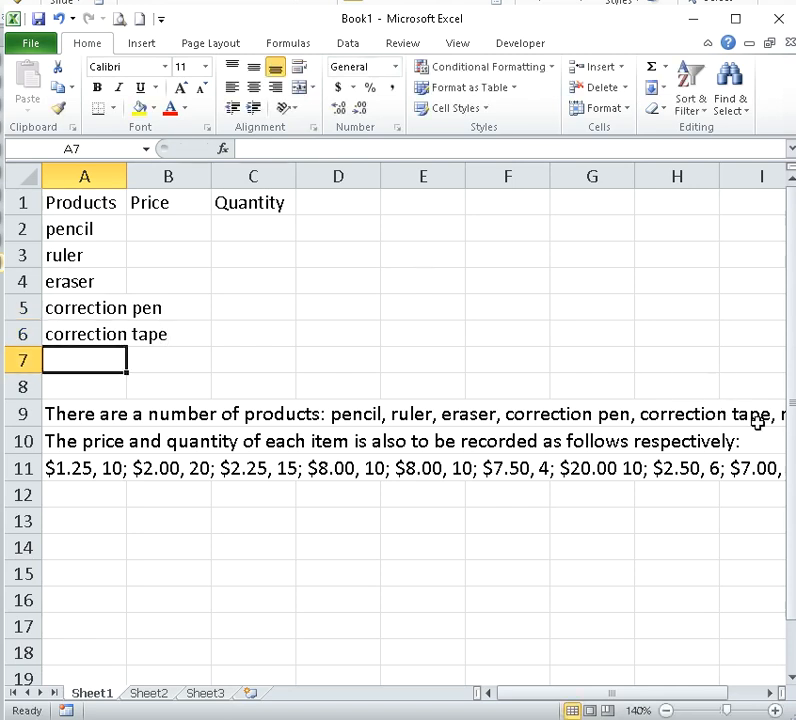
Step: Enter the pencil's price 1.25 in B2 and its quantity 10 in C2
{"action": "left_click", "coordinate": [83, 445]}
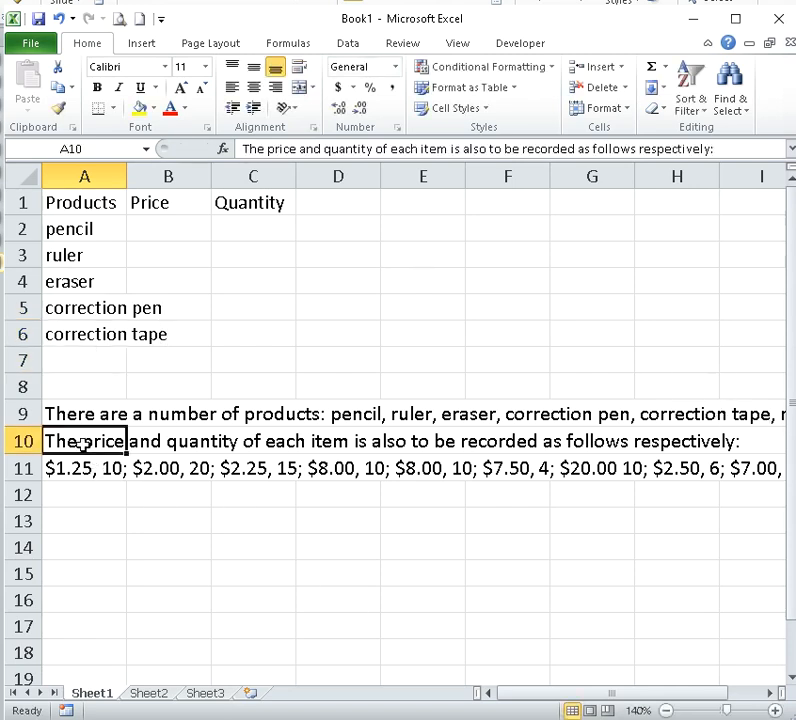
{"action": "left_click", "coordinate": [85, 471]}
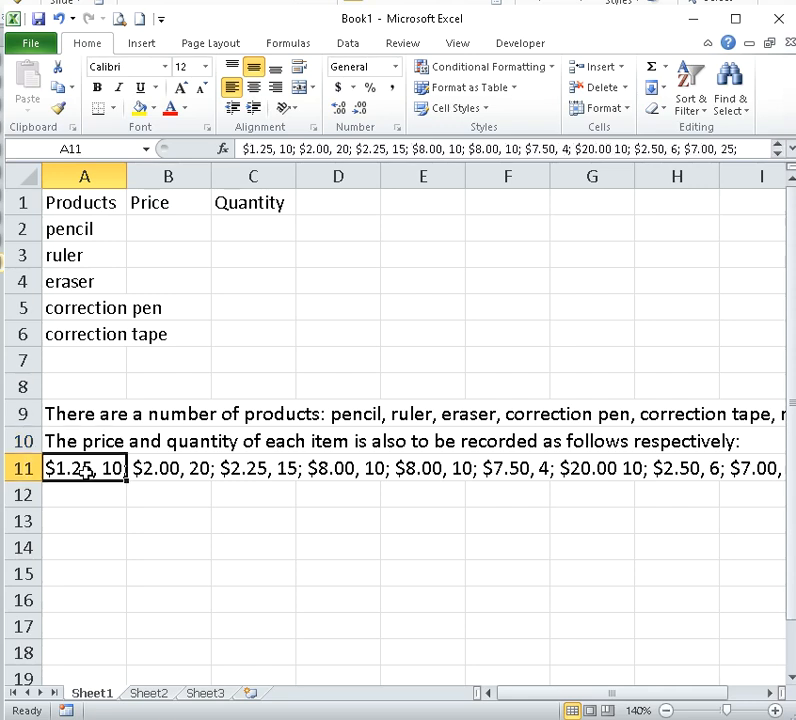
{"action": "left_click", "coordinate": [164, 225]}
{"action": "type", "text": "1.25"}
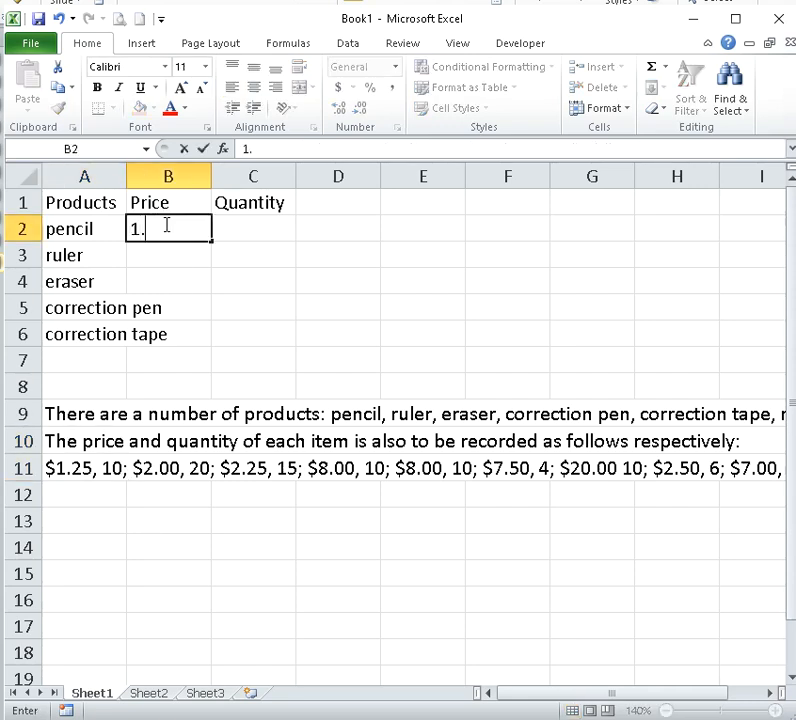
{"action": "key", "text": "Tab"}
{"action": "type", "text": "10"}
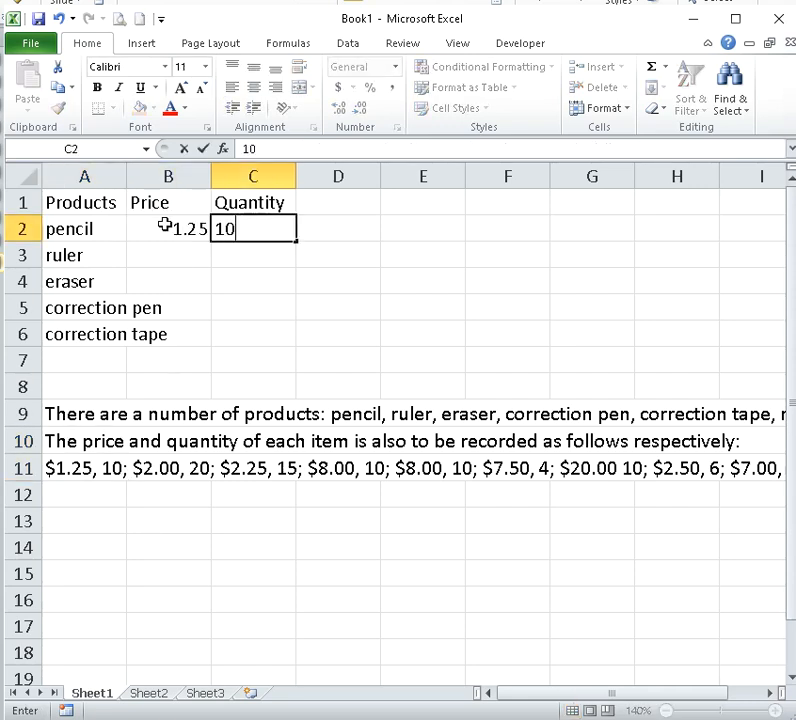
{"action": "key", "text": "Return"}
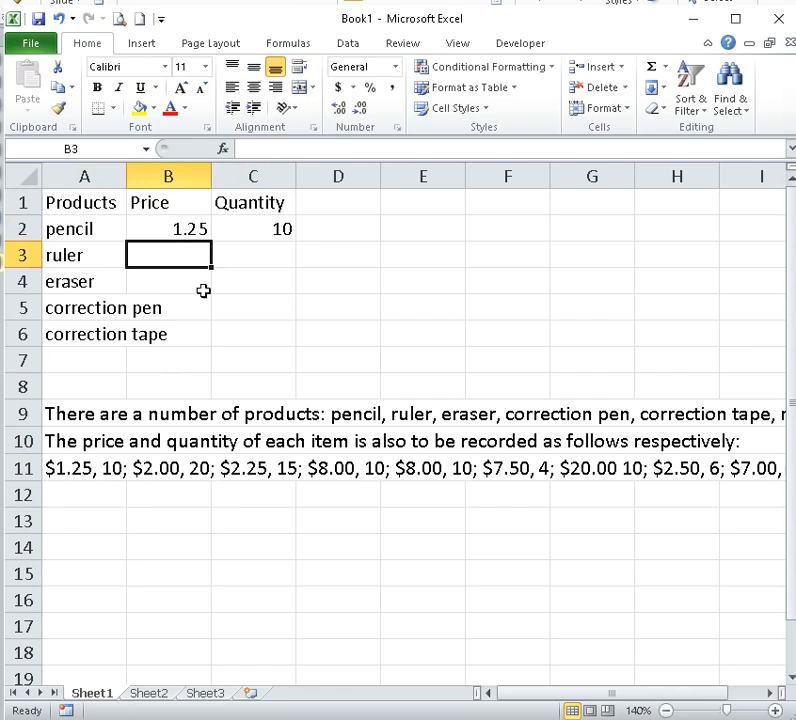
Step: Enter price 2 and quantity 20 for the ruler, and price 2.25 and quantity 15 for the eraser
{"action": "type", "text": "2"}
{"action": "key", "text": "Tab"}
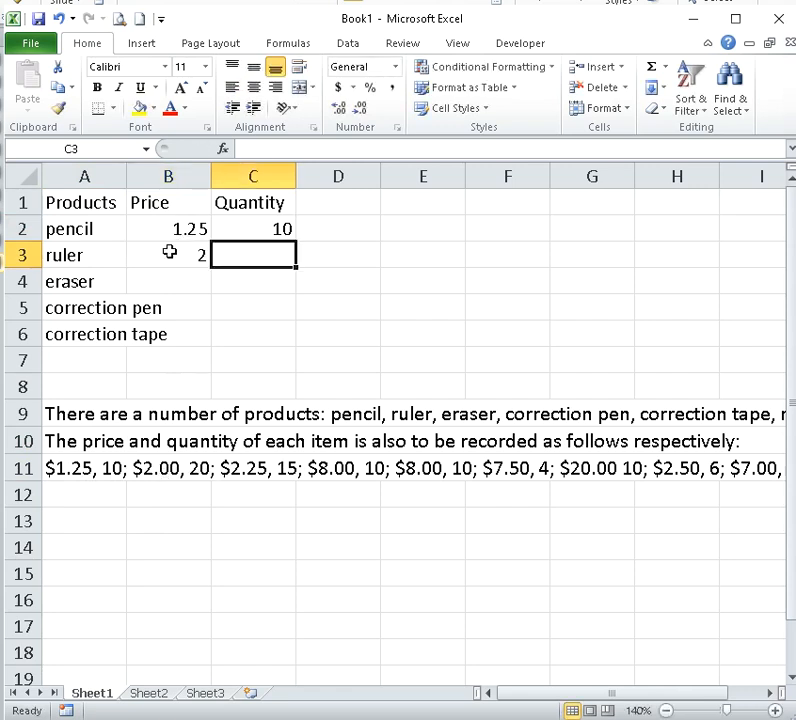
{"action": "type", "text": "20"}
{"action": "key", "text": "Return"}
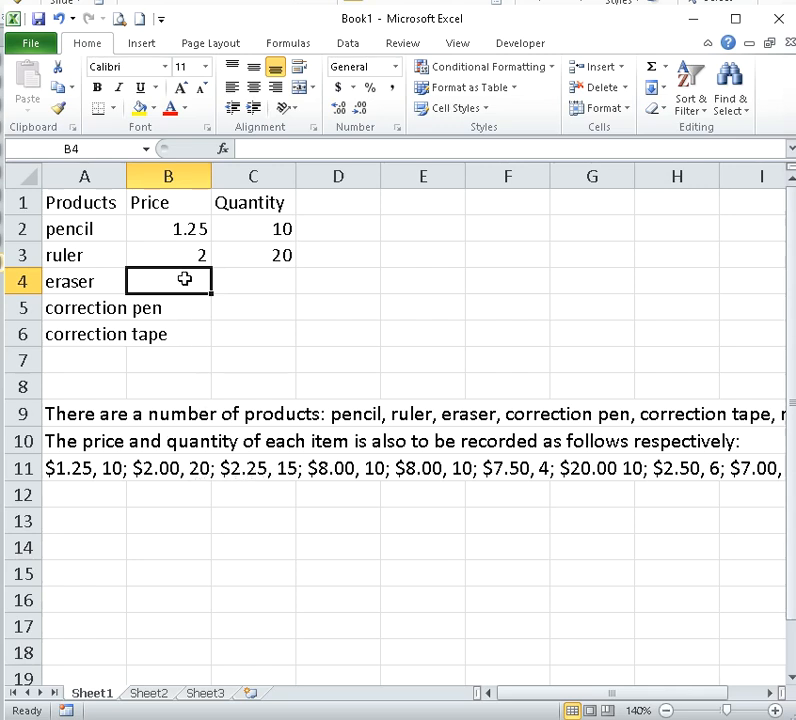
{"action": "type", "text": "2.25"}
{"action": "key", "text": "Tab"}
{"action": "type", "text": "15"}
{"action": "key", "text": "Return"}
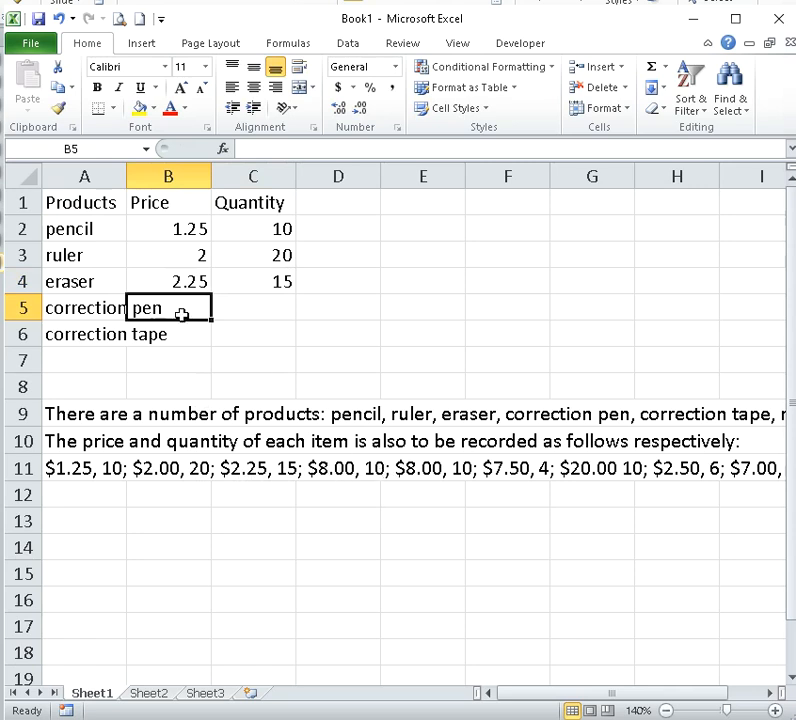
Step: Enter price 8 and quantity 10 for the correction pen, and price 7.5 and quantity 4 for the correction tape
{"action": "type", "text": "8"}
{"action": "key", "text": "Tab"}
{"action": "type", "text": "10"}
{"action": "key", "text": "Return"}
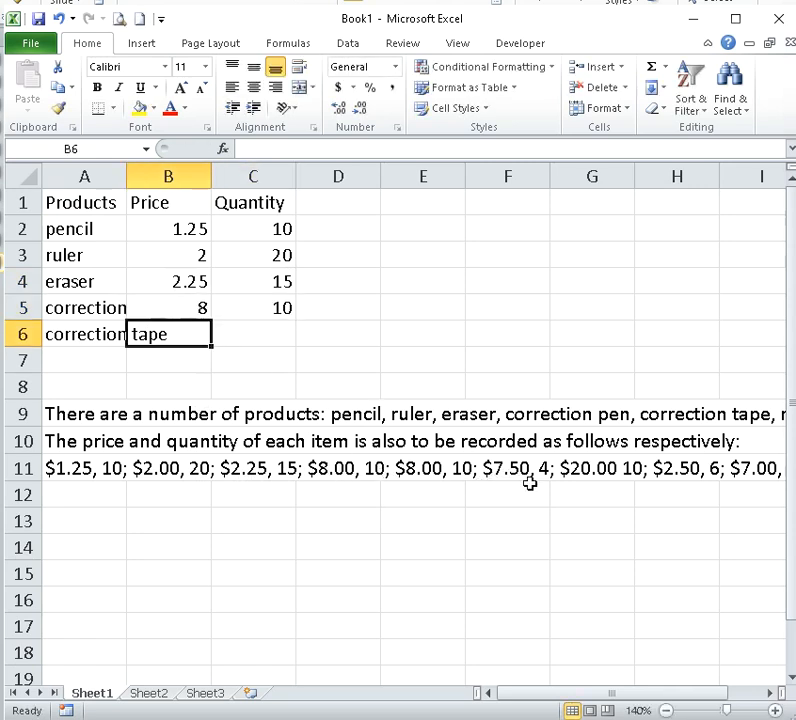
{"action": "type", "text": "7.5"}
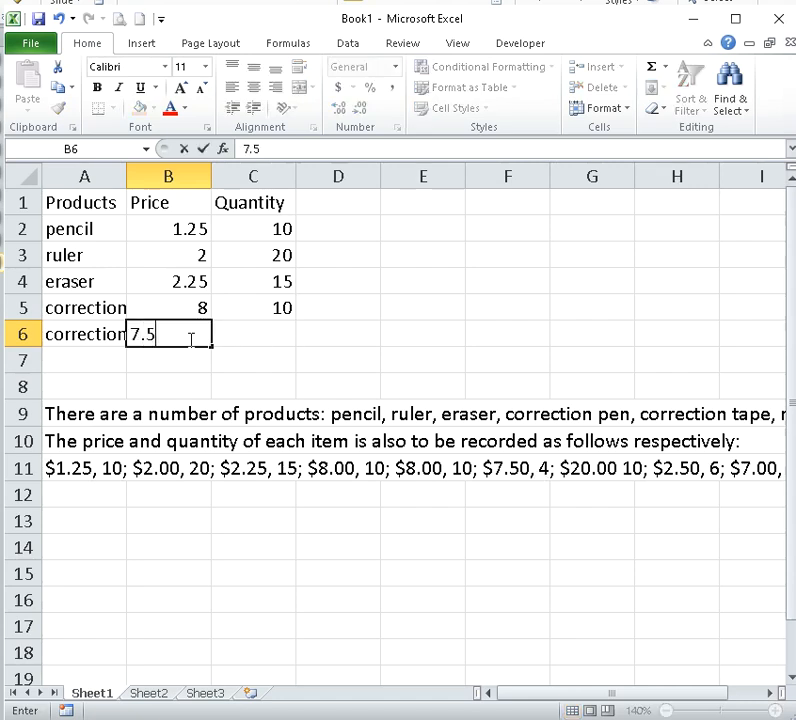
{"action": "key", "text": "Tab"}
{"action": "type", "text": "4"}
{"action": "key", "text": "Return"}
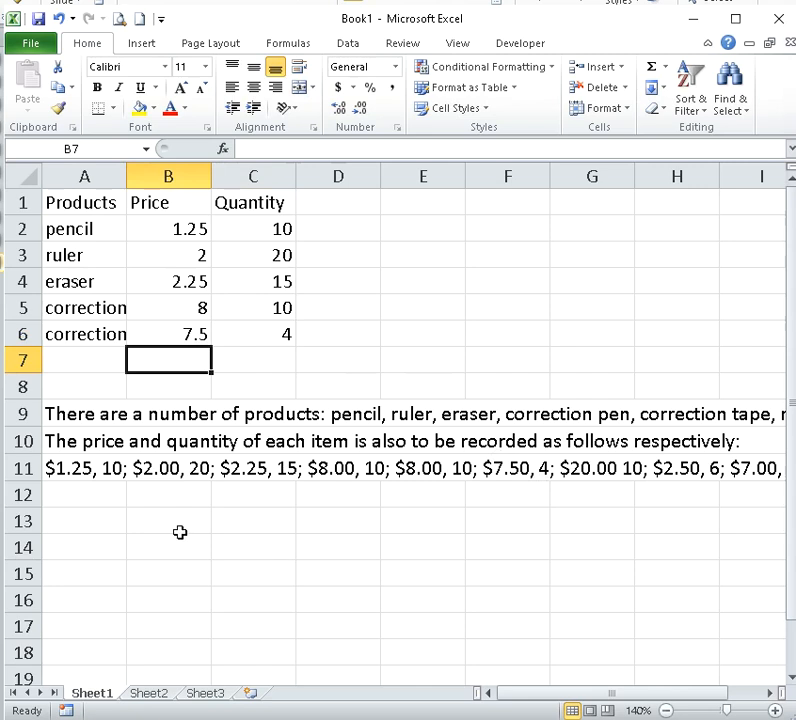
{"action": "left_click_drag", "start_coordinate": [186, 229], "coordinate": [198, 336]}
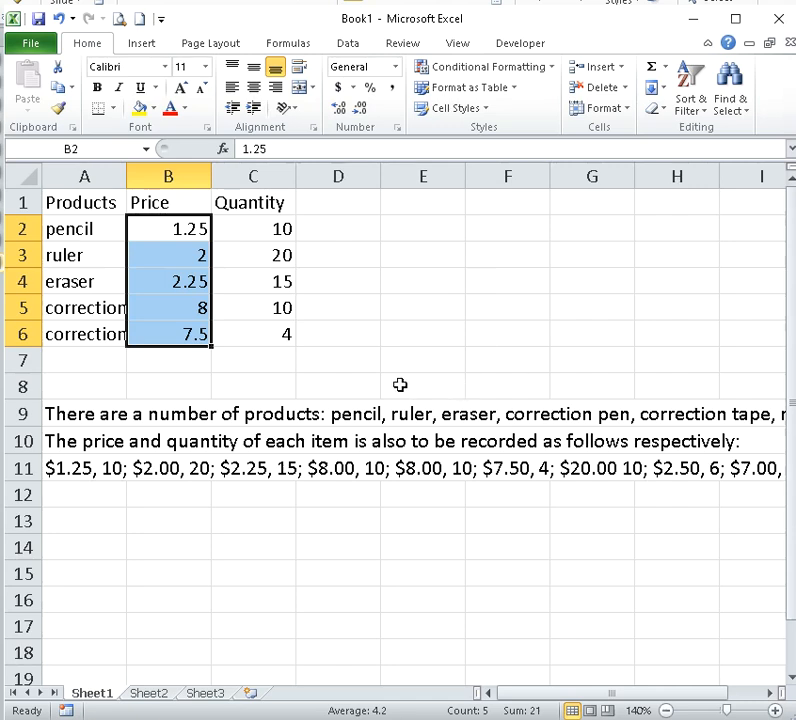
{"action": "left_click_drag", "start_coordinate": [85, 231], "coordinate": [100, 336]}
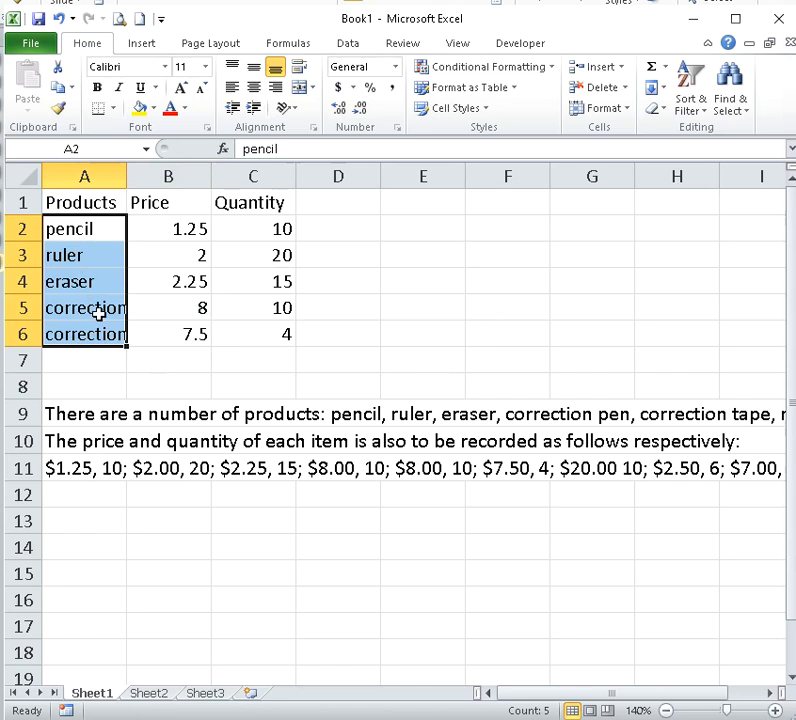
{"action": "left_click", "coordinate": [404, 299]}
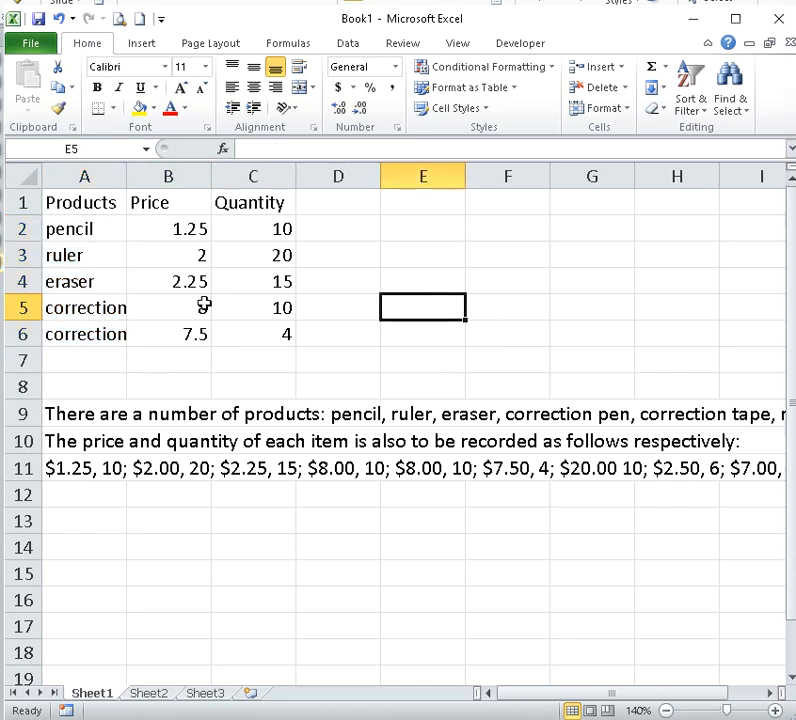
{"action": "left_click", "coordinate": [106, 311]}
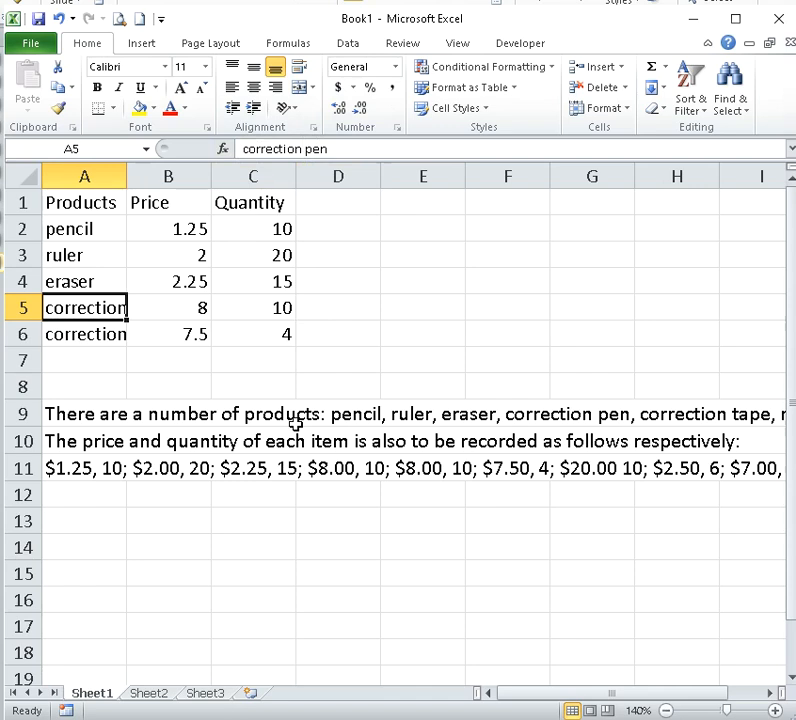
{"action": "left_click", "coordinate": [80, 362]}
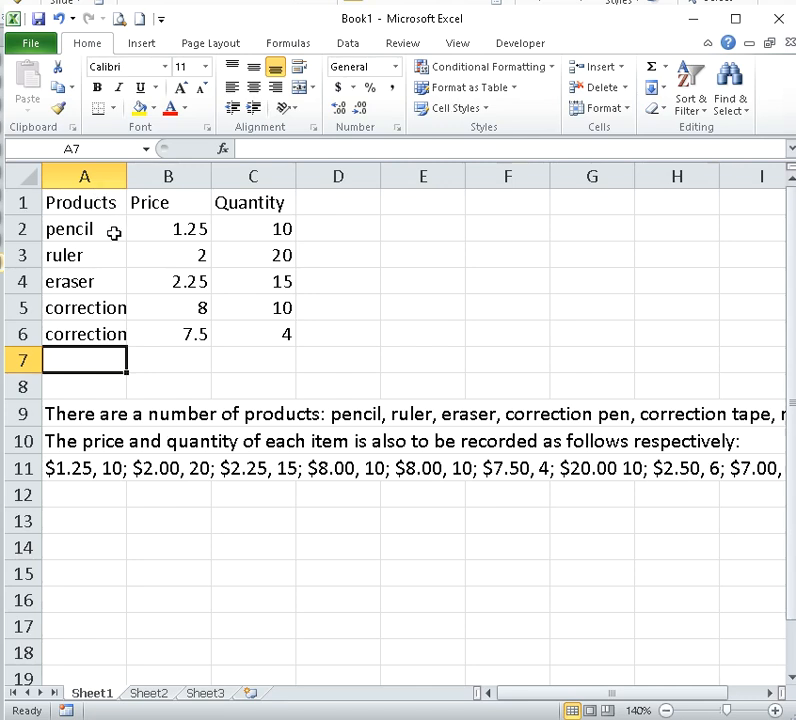
{"action": "left_click", "coordinate": [106, 307]}
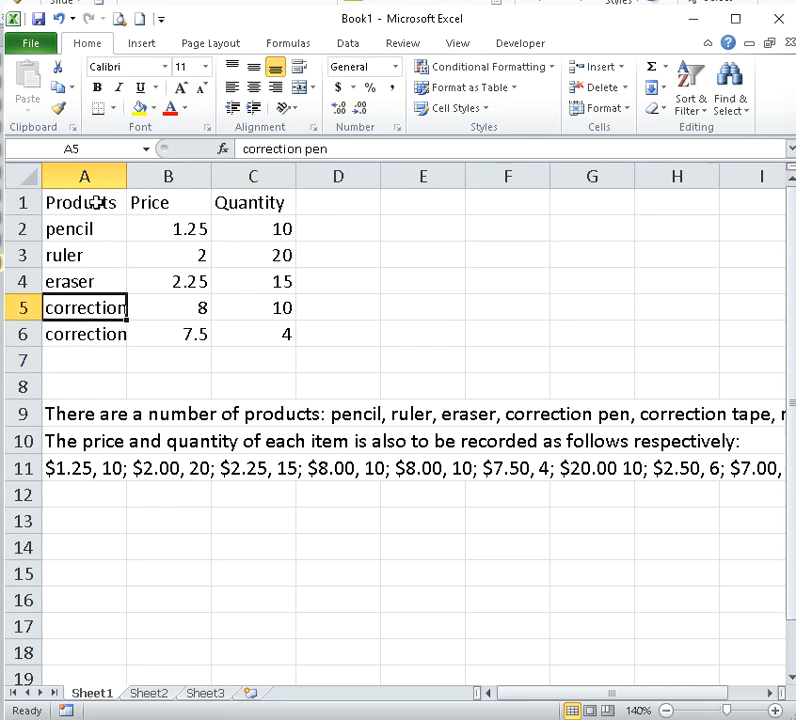
Step: Clear the exercise text below the product table, in A9:A13
{"action": "left_click_drag", "start_coordinate": [92, 420], "coordinate": [115, 515]}
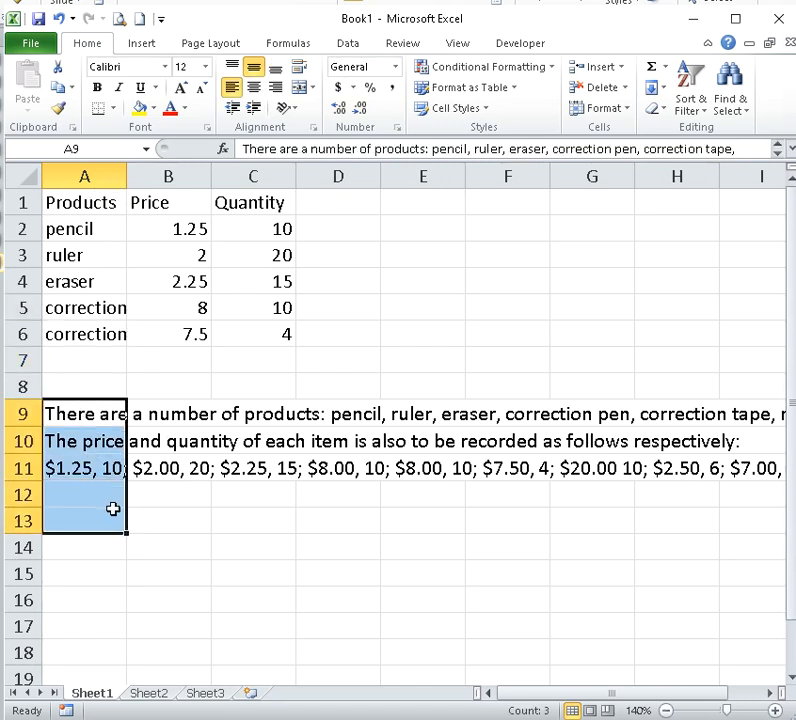
{"action": "key", "text": "Delete"}
{"action": "left_click", "coordinate": [110, 315]}
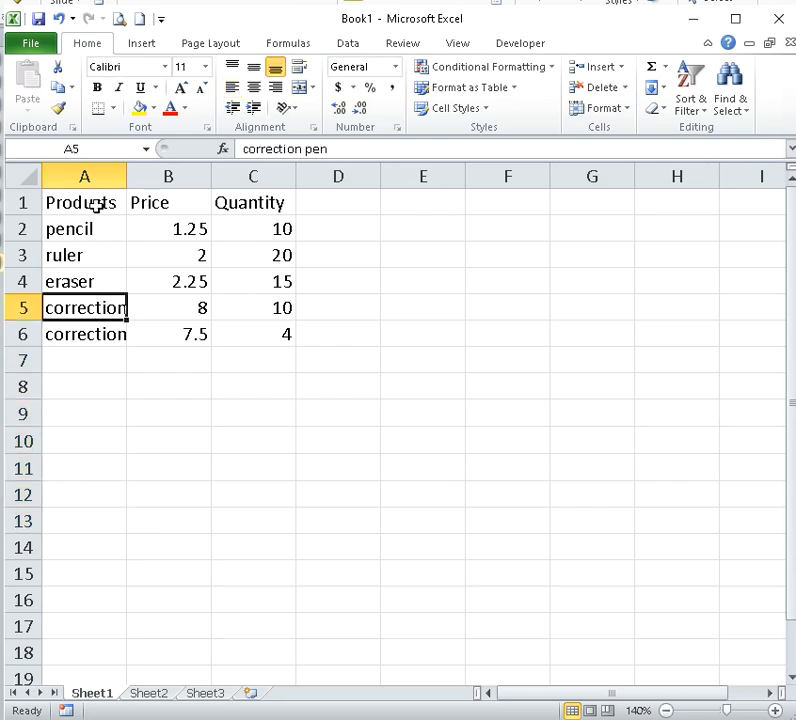
Step: Widen column A and autofit its width to the longest product name
{"action": "left_click", "coordinate": [87, 361]}
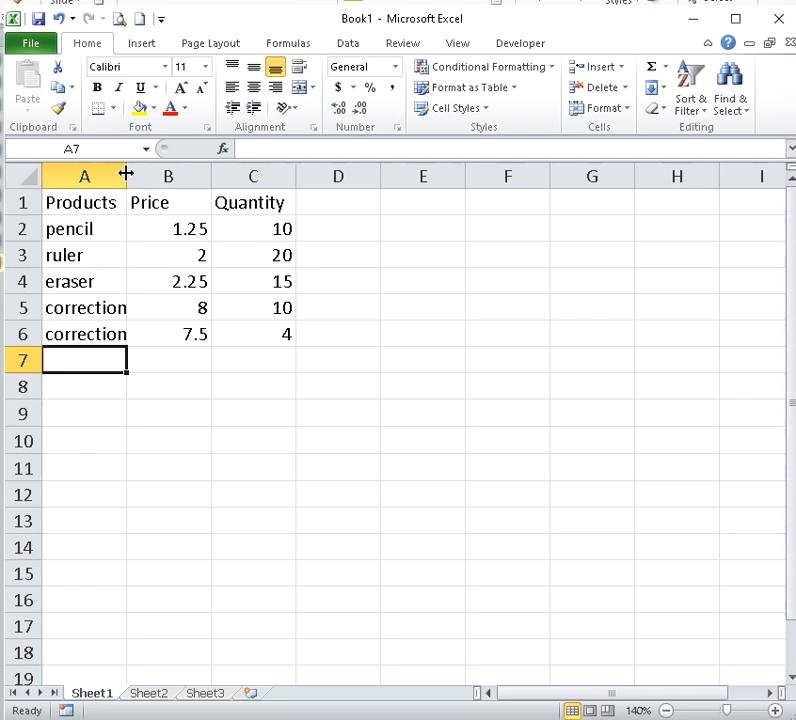
{"action": "left_click_drag", "start_coordinate": [126, 174], "coordinate": [208, 172]}
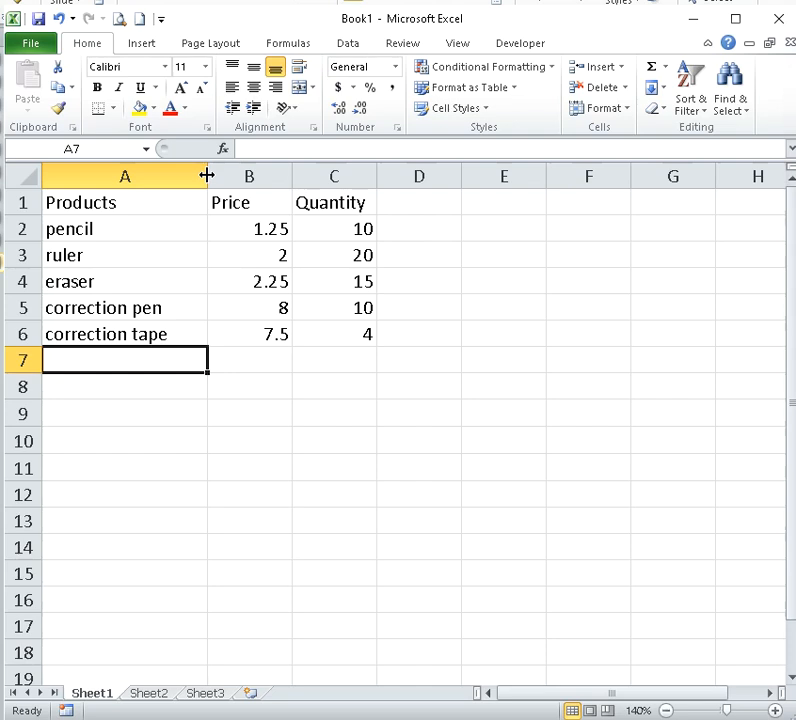
{"action": "left_click_drag", "start_coordinate": [206, 174], "coordinate": [206, 174]}
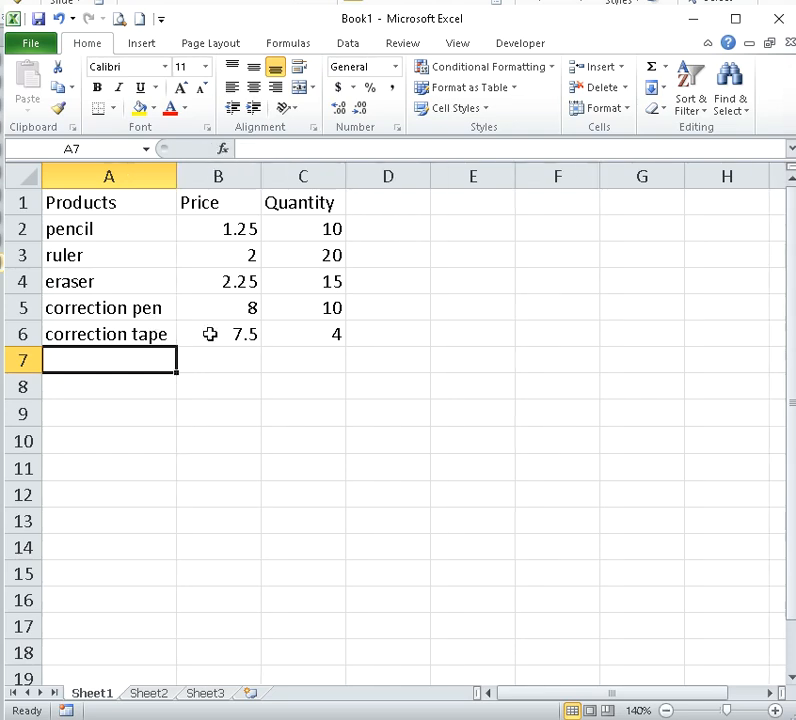
{"action": "left_click_drag", "start_coordinate": [179, 177], "coordinate": [125, 178]}
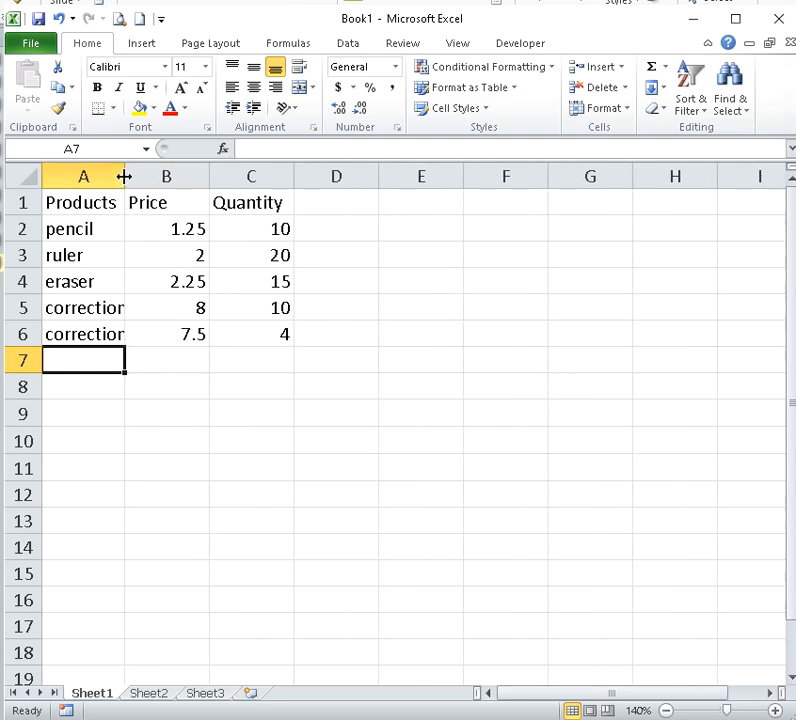
{"action": "double_click", "coordinate": [124, 176]}
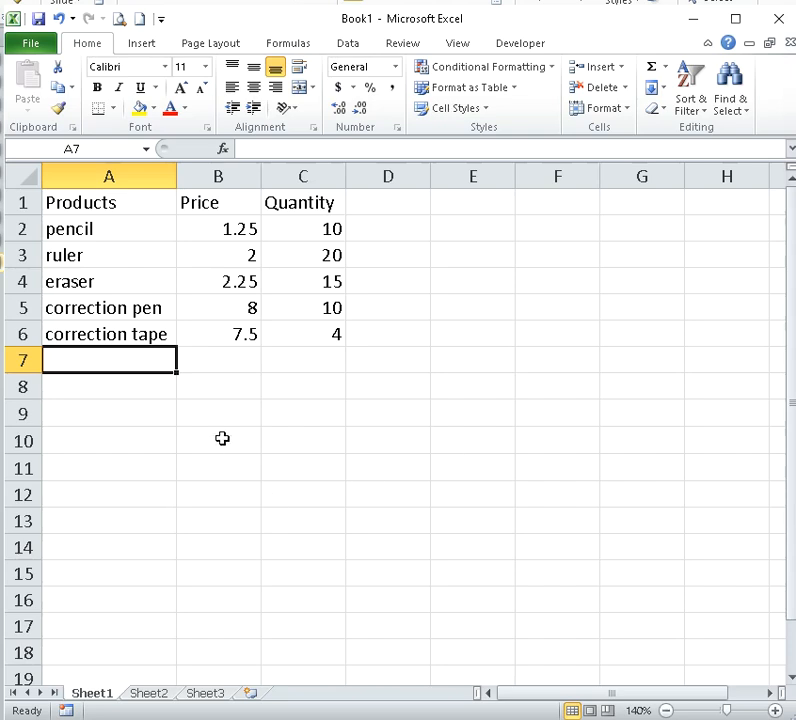
{"action": "left_click_drag", "start_coordinate": [128, 211], "coordinate": [130, 334]}
{"action": "left_click", "coordinate": [231, 494]}
{"action": "left_click_drag", "start_coordinate": [222, 229], "coordinate": [222, 331]}
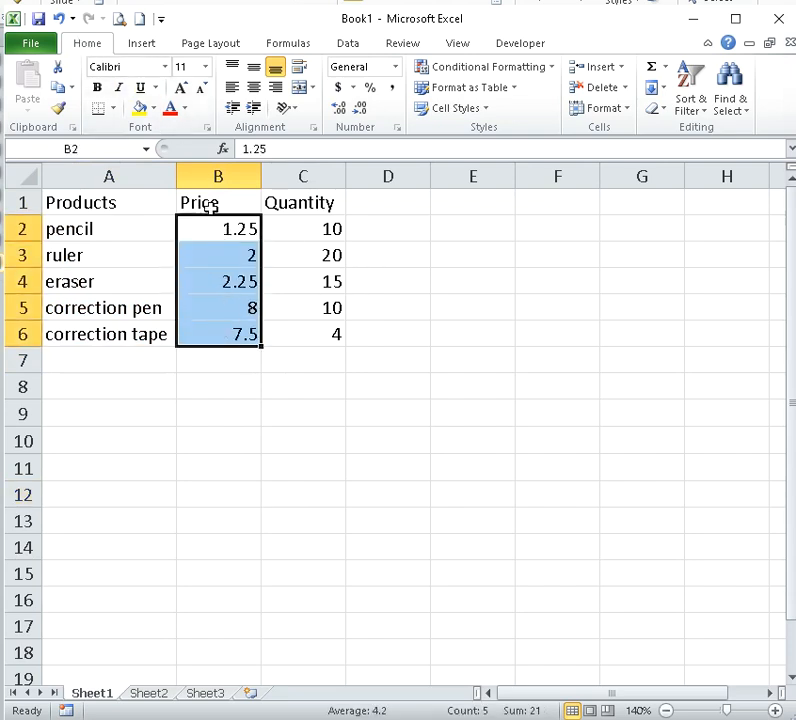
{"action": "left_click", "coordinate": [472, 412]}
Step: Format the prices in B2:B6 as Currency with the $ symbol and 2 decimal places
{"action": "left_click_drag", "start_coordinate": [243, 228], "coordinate": [238, 327]}
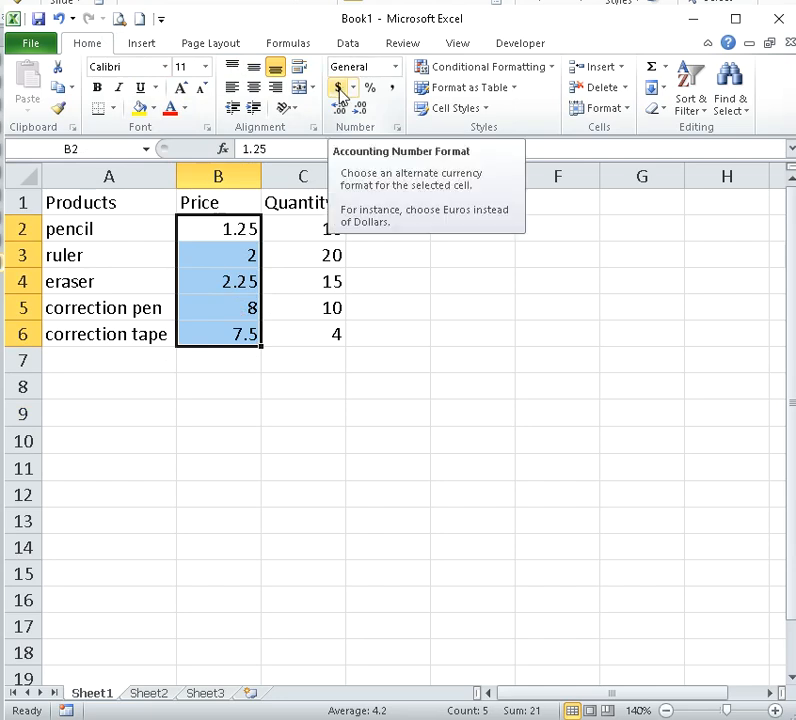
{"action": "left_click", "coordinate": [396, 67]}
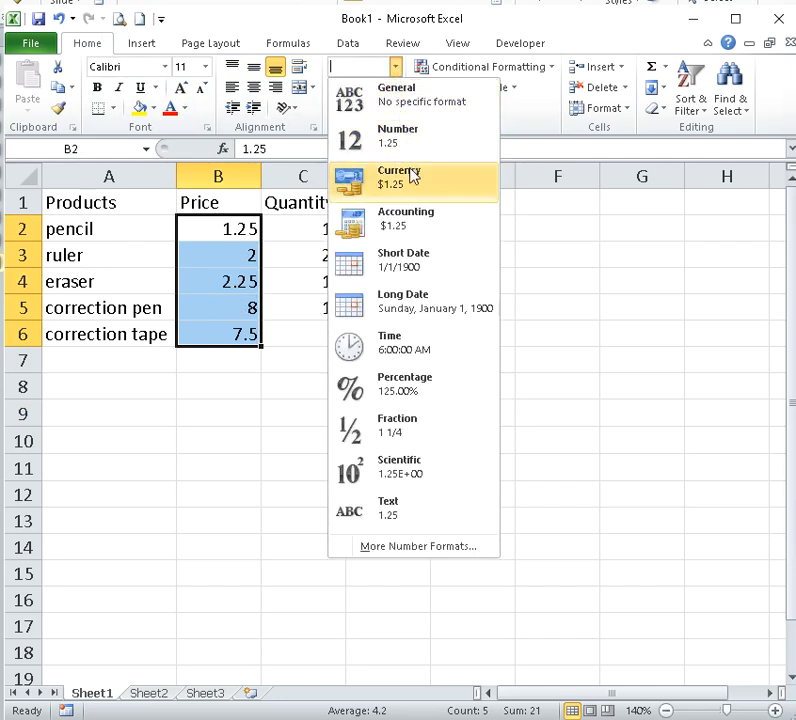
{"action": "right_click", "coordinate": [206, 288]}
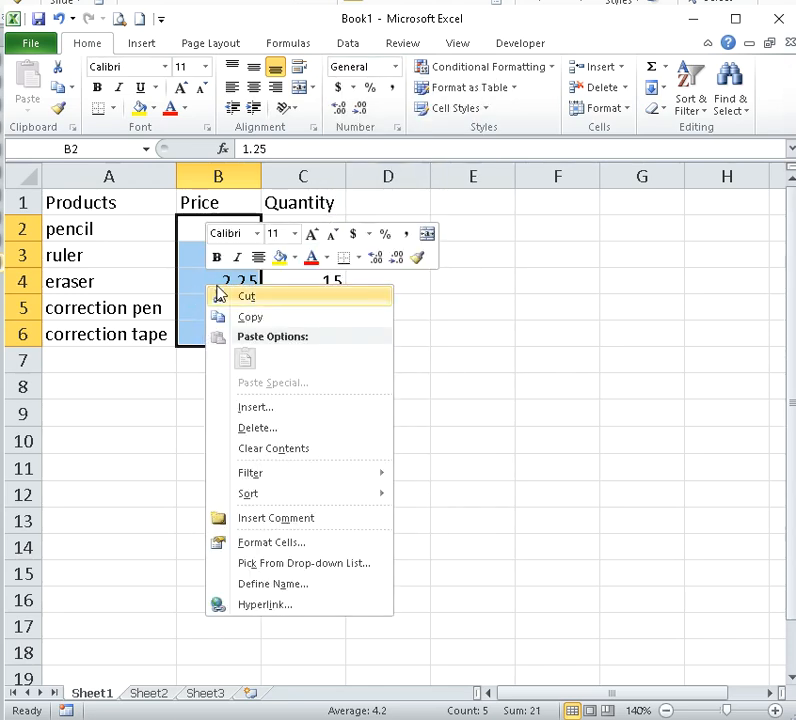
{"action": "left_click", "coordinate": [268, 543]}
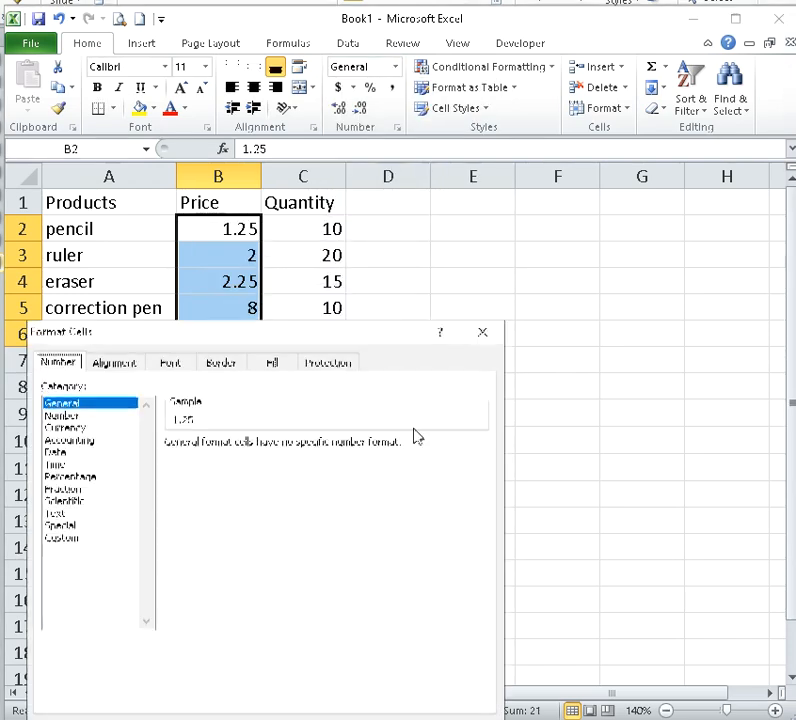
{"action": "left_click", "coordinate": [66, 428]}
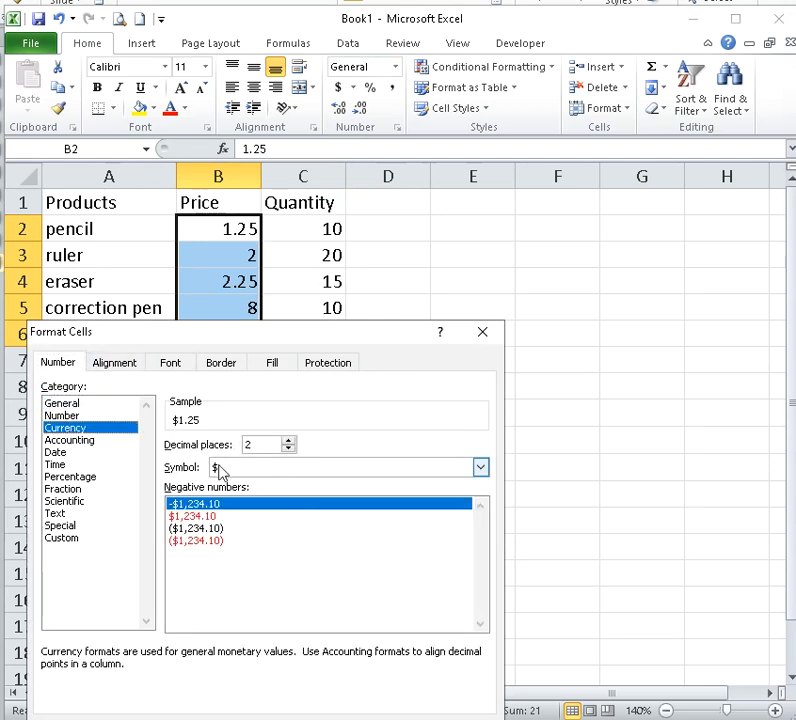
{"action": "left_click", "coordinate": [330, 473]}
{"action": "key", "text": "Return"}
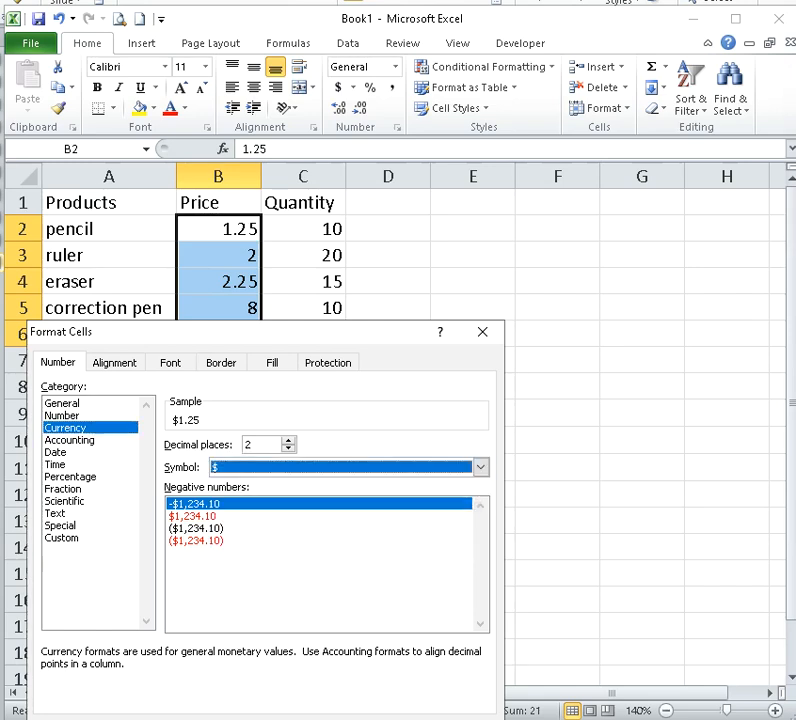
{"action": "key", "text": "Return"}
{"action": "left_click", "coordinate": [302, 514]}
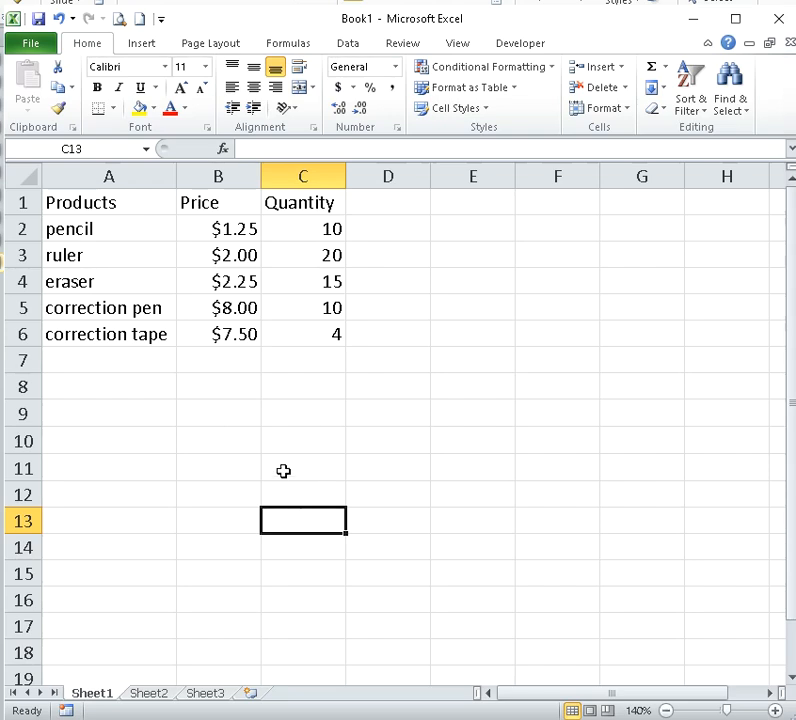
{"action": "left_click", "coordinate": [256, 443]}
Step: Make the headings in A1:C1 bold and center them
{"action": "left_click_drag", "start_coordinate": [109, 199], "coordinate": [297, 196]}
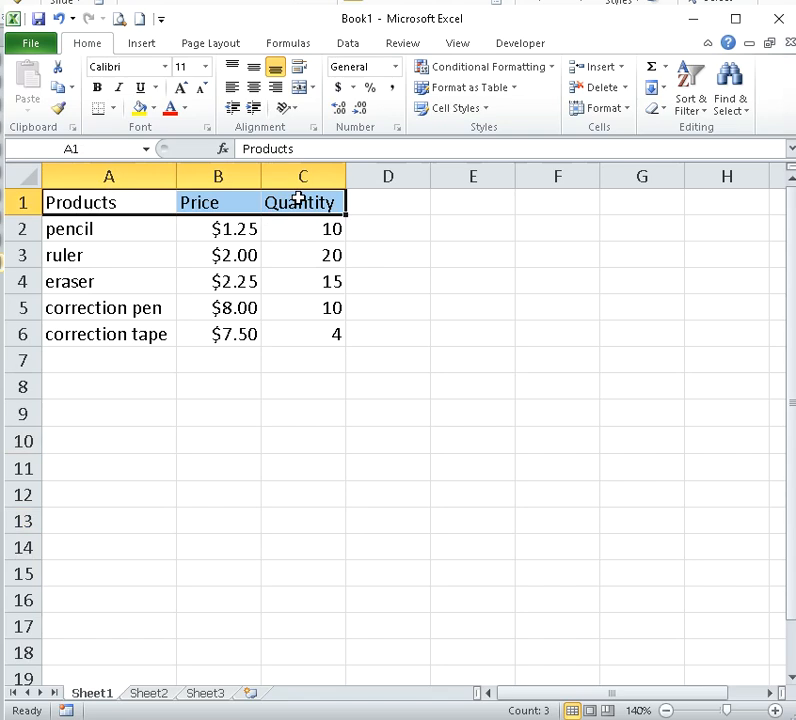
{"action": "left_click", "coordinate": [97, 88]}
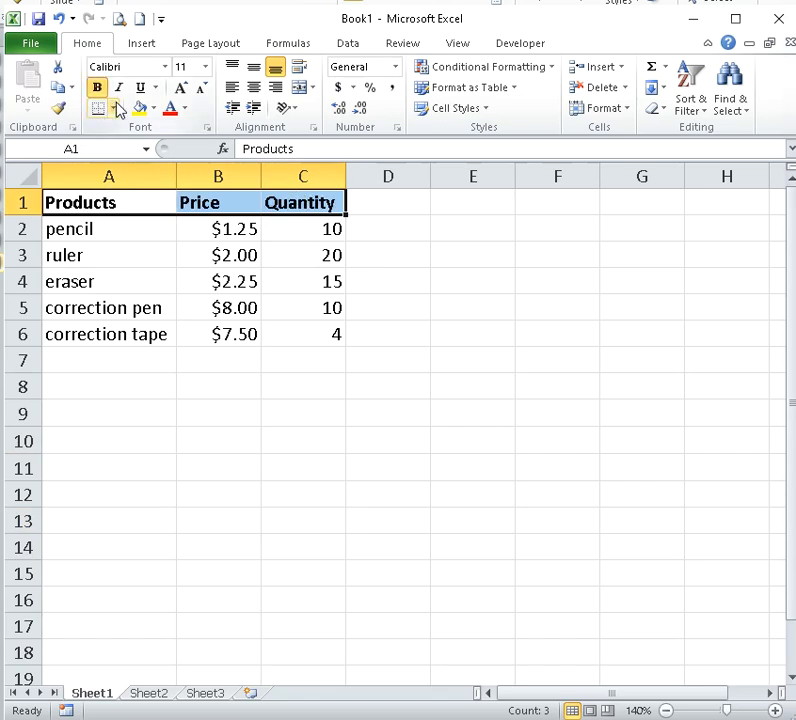
{"action": "left_click", "coordinate": [255, 88]}
{"action": "left_click", "coordinate": [364, 434]}
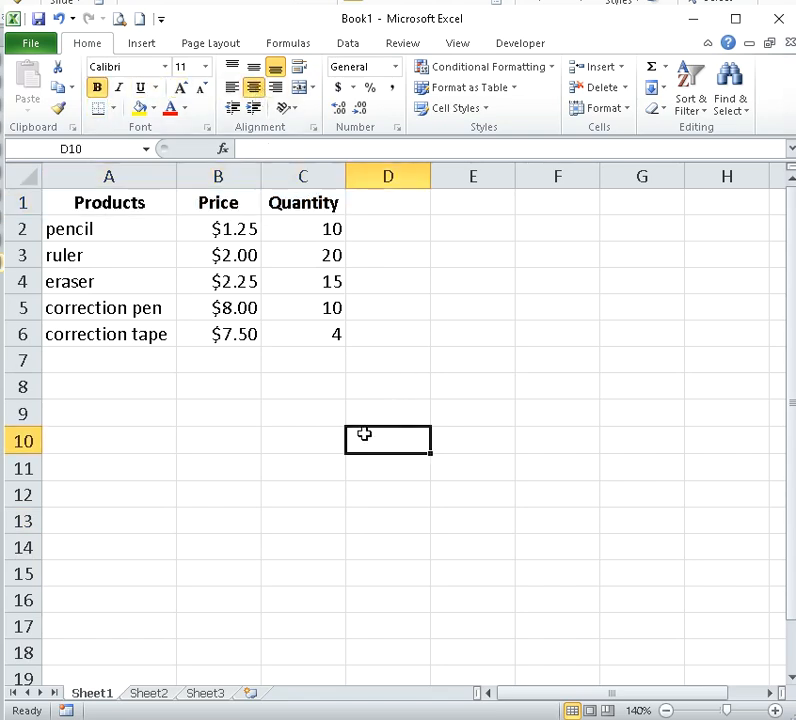
Step: Apply All Borders to the whole product table in A1:C6
{"action": "left_click_drag", "start_coordinate": [108, 205], "coordinate": [335, 334]}
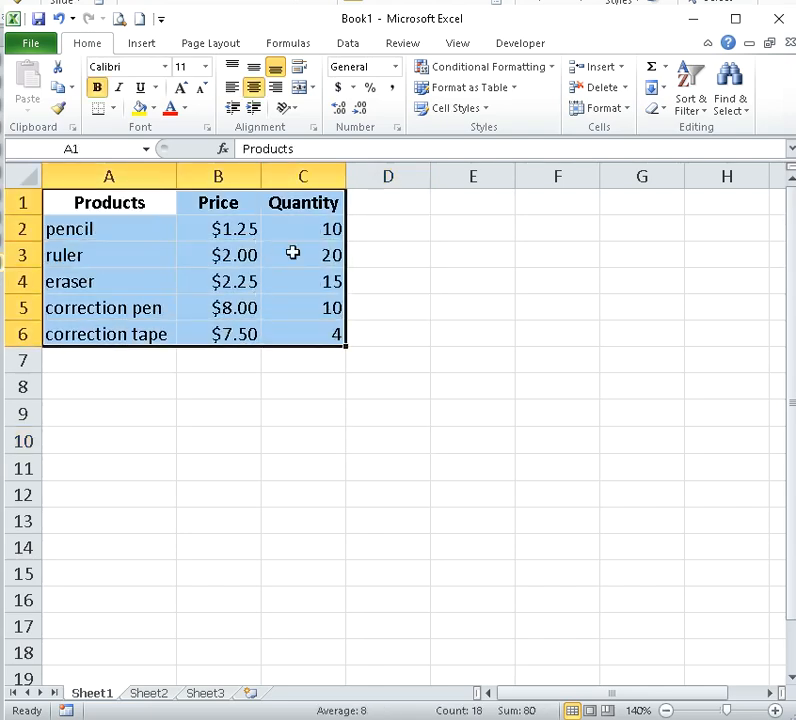
{"action": "left_click", "coordinate": [216, 438]}
{"action": "left_click_drag", "start_coordinate": [150, 205], "coordinate": [292, 328]}
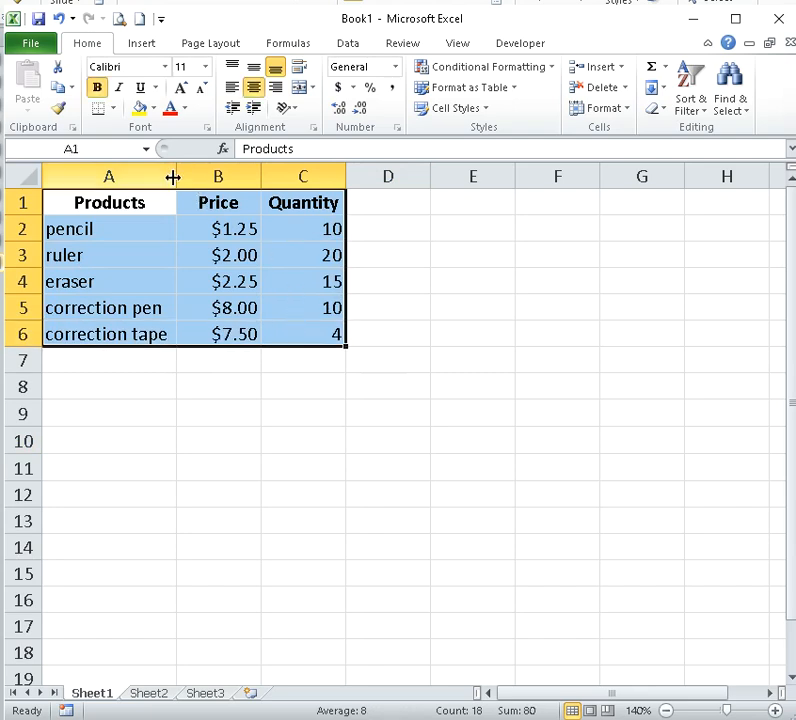
{"action": "left_click", "coordinate": [115, 110]}
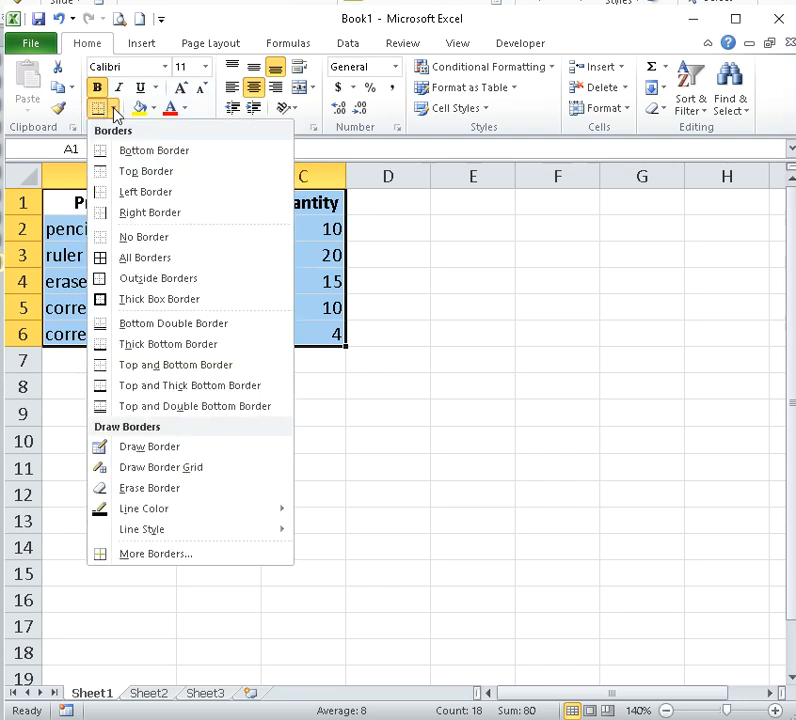
{"action": "left_click", "coordinate": [137, 267]}
{"action": "left_click", "coordinate": [213, 469]}
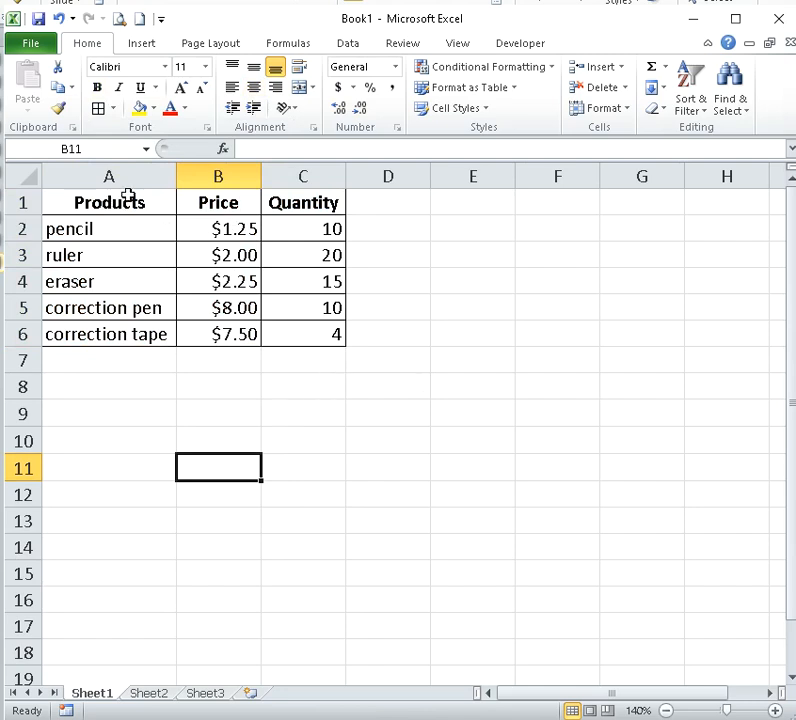
Step: Apply a Thick Box Border around the heading row A1:C1
{"action": "left_click_drag", "start_coordinate": [122, 204], "coordinate": [283, 204]}
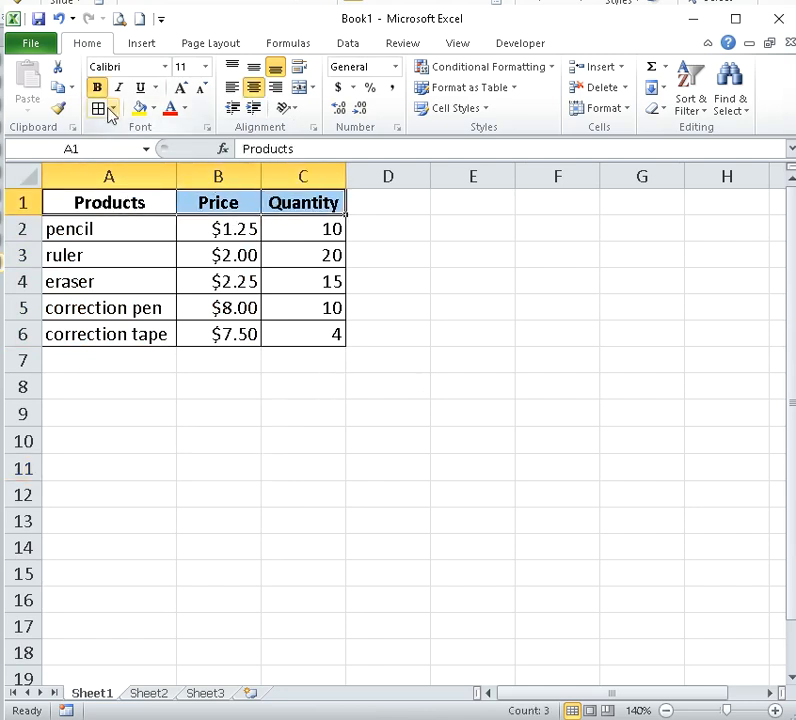
{"action": "left_click", "coordinate": [114, 109]}
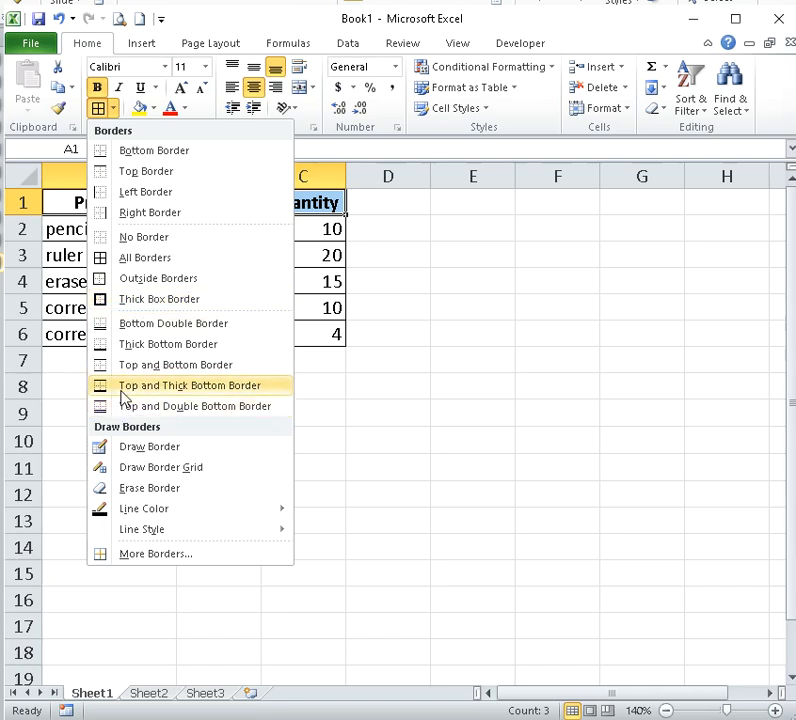
{"action": "left_click", "coordinate": [143, 300]}
{"action": "left_click", "coordinate": [218, 413]}
Step: Apply the Top and Double Bottom Border to the product table A1:C6
{"action": "left_click_drag", "start_coordinate": [115, 204], "coordinate": [279, 335]}
{"action": "left_click", "coordinate": [114, 108]}
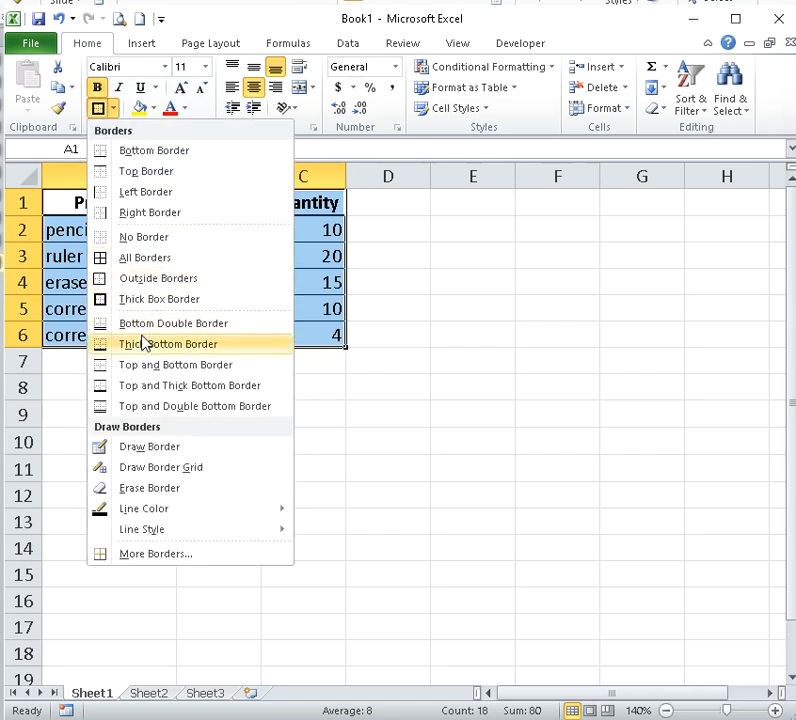
{"action": "left_click", "coordinate": [151, 406]}
{"action": "left_click", "coordinate": [385, 433]}
Step: Apply Outside Borders to the heading row A1:C1
{"action": "left_click_drag", "start_coordinate": [110, 203], "coordinate": [300, 203]}
{"action": "left_click", "coordinate": [118, 113]}
{"action": "left_click", "coordinate": [203, 280]}
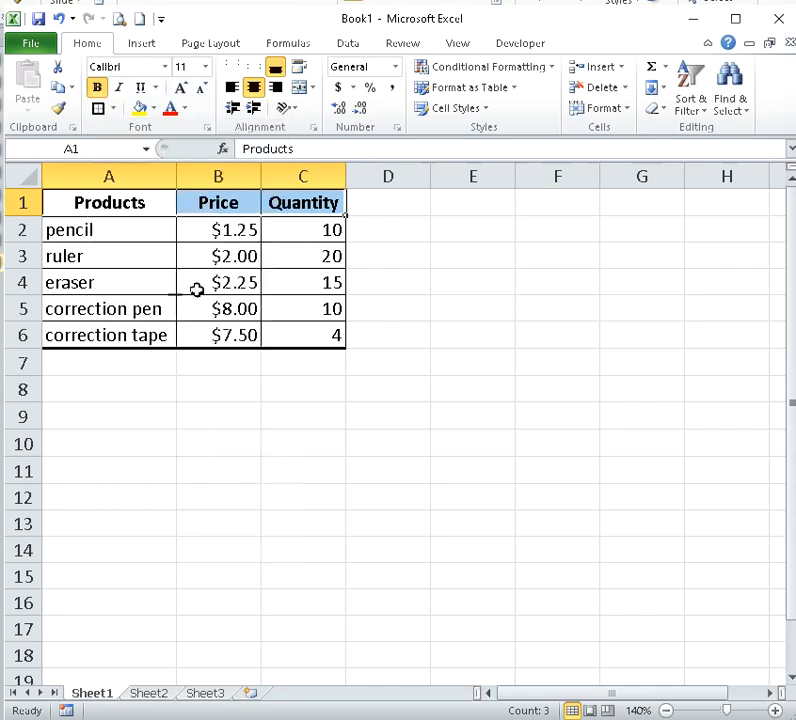
Step: Fill the heading row A1:C1 with the standard yellow colour
{"action": "left_click", "coordinate": [472, 308]}
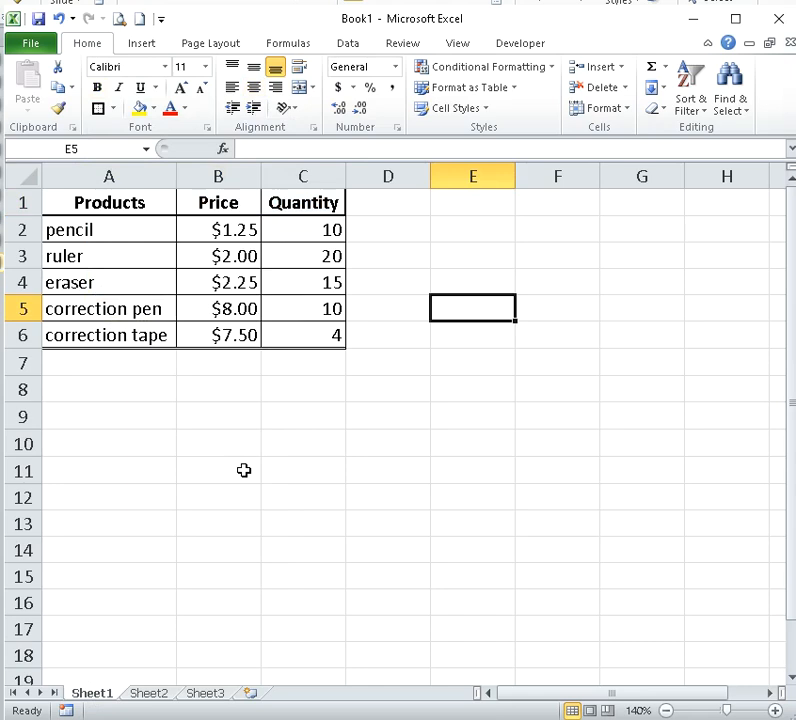
{"action": "left_click_drag", "start_coordinate": [150, 205], "coordinate": [292, 203]}
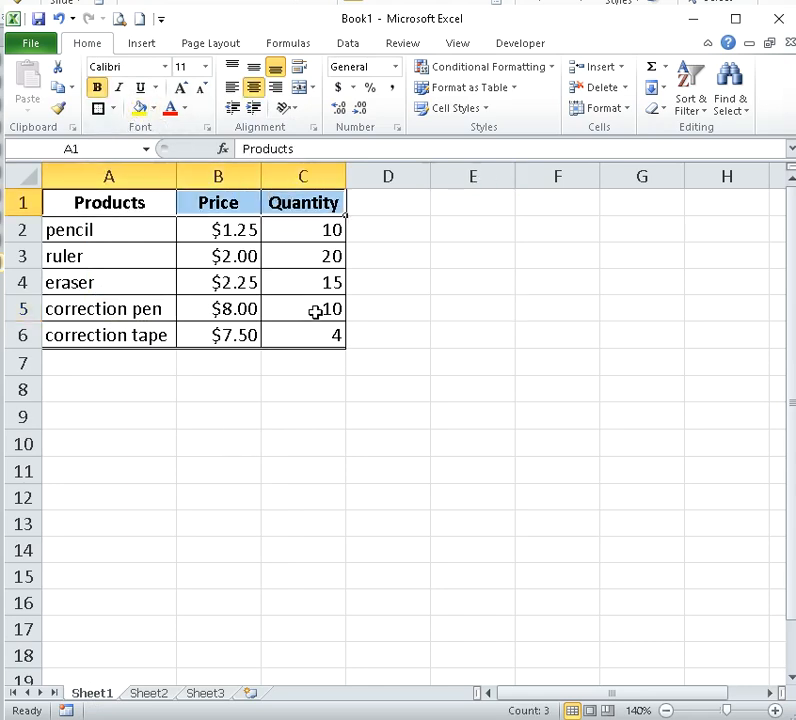
{"action": "left_click", "coordinate": [157, 115]}
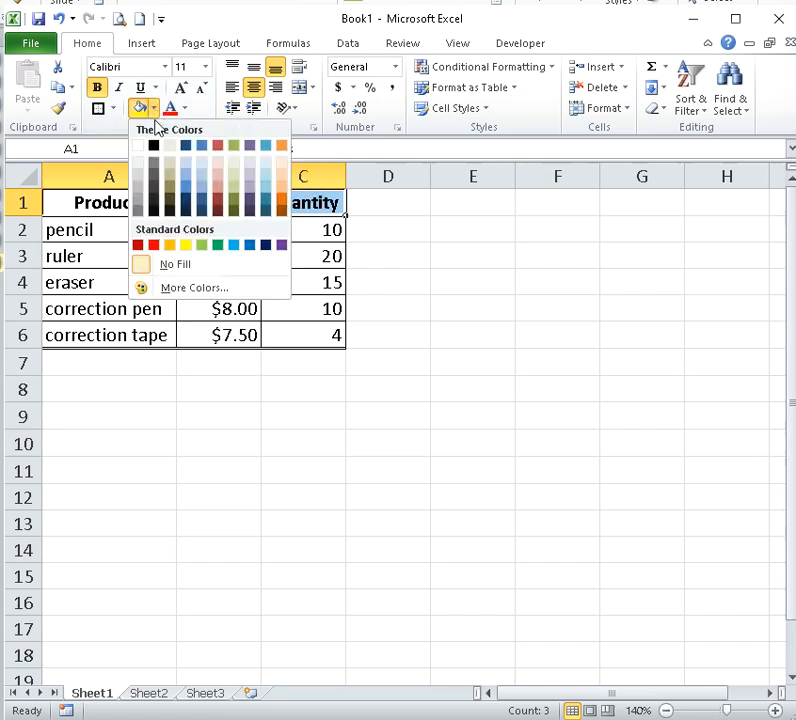
{"action": "left_click", "coordinate": [184, 243]}
{"action": "left_click", "coordinate": [697, 415]}
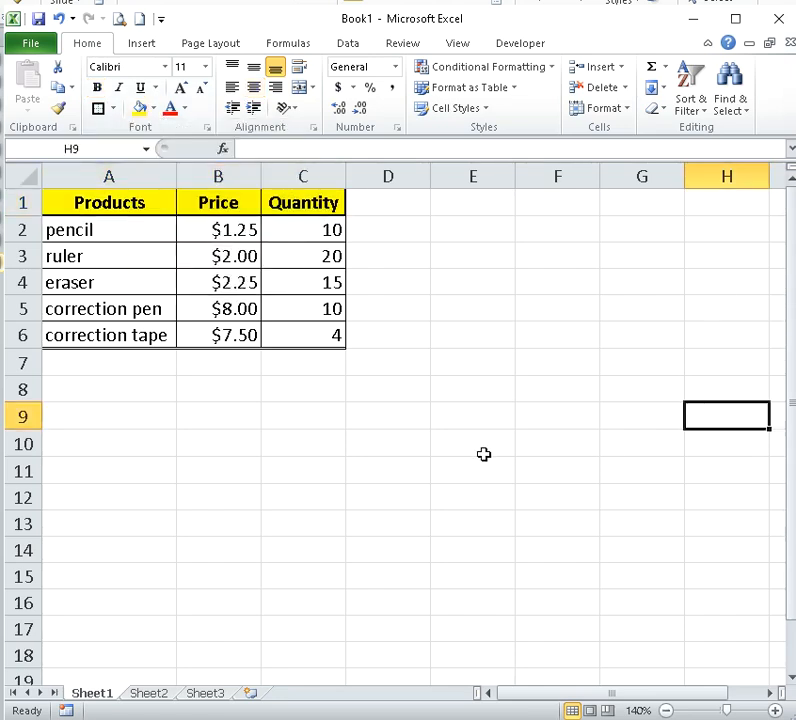
{"action": "left_click_drag", "start_coordinate": [153, 233], "coordinate": [290, 334]}
{"action": "left_click", "coordinate": [295, 478]}
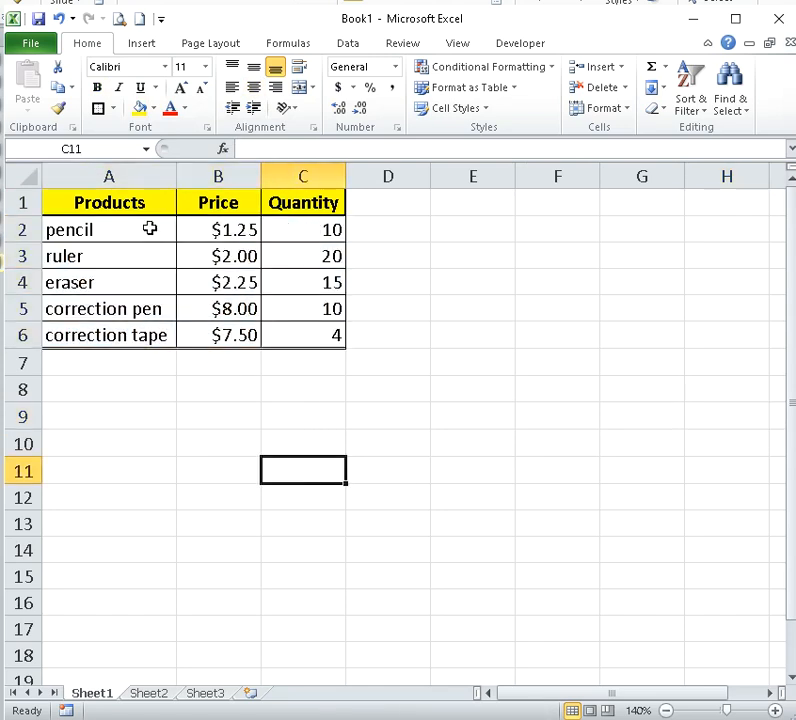
{"action": "left_click_drag", "start_coordinate": [123, 236], "coordinate": [131, 334]}
{"action": "left_click", "coordinate": [165, 67]}
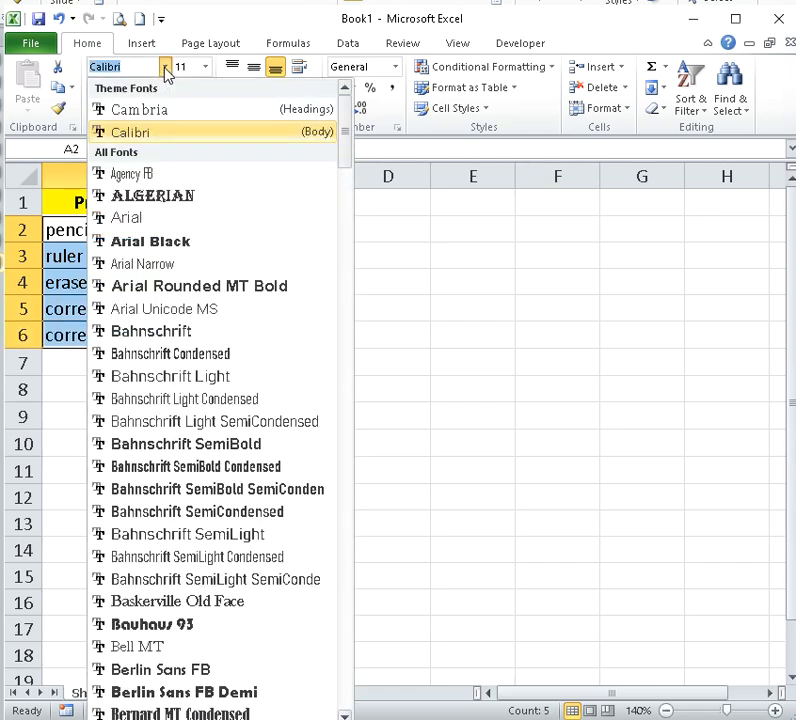
{"action": "left_click", "coordinate": [500, 261]}
{"action": "left_click", "coordinate": [134, 202]}
{"action": "left_click_drag", "start_coordinate": [134, 202], "coordinate": [327, 202]}
{"action": "left_click", "coordinate": [128, 258]}
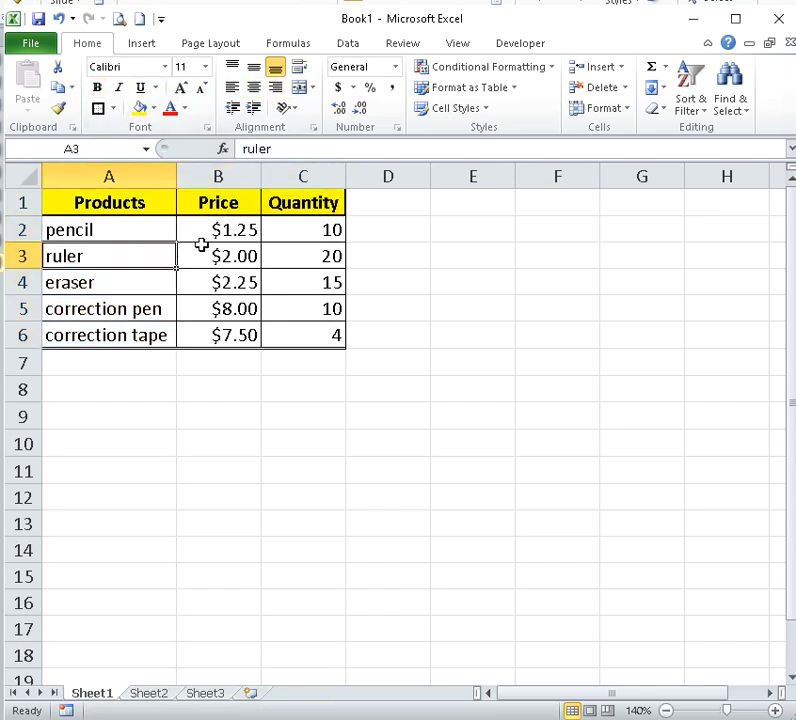
Step: Change the font colour of the product names in A2:A6 to the standard blue
{"action": "left_click_drag", "start_coordinate": [144, 228], "coordinate": [140, 318]}
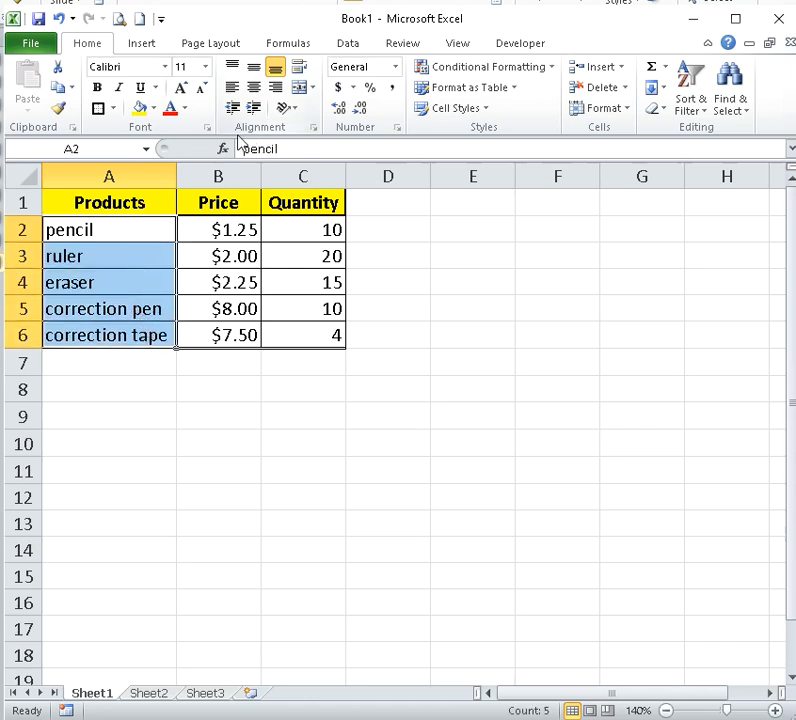
{"action": "left_click", "coordinate": [184, 108]}
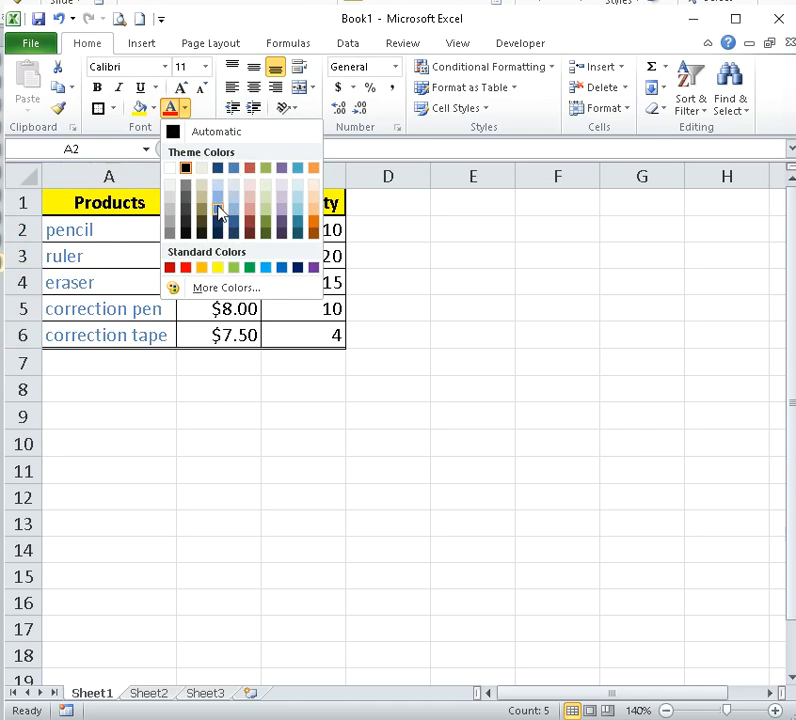
{"action": "left_click", "coordinate": [282, 268]}
{"action": "left_click", "coordinate": [480, 414]}
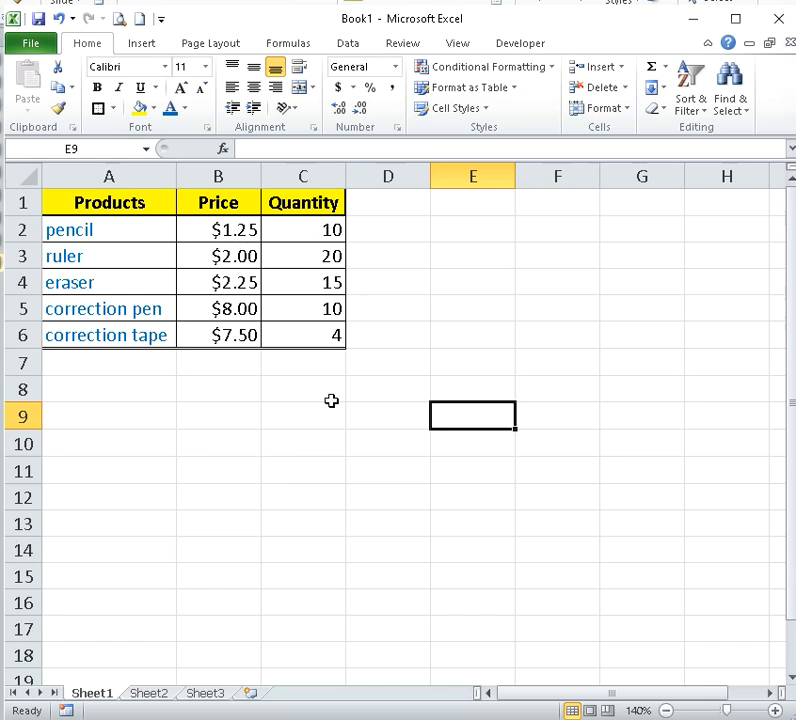
Step: Centre the quantity values in C2:C6 horizontally
{"action": "left_click_drag", "start_coordinate": [318, 227], "coordinate": [313, 323]}
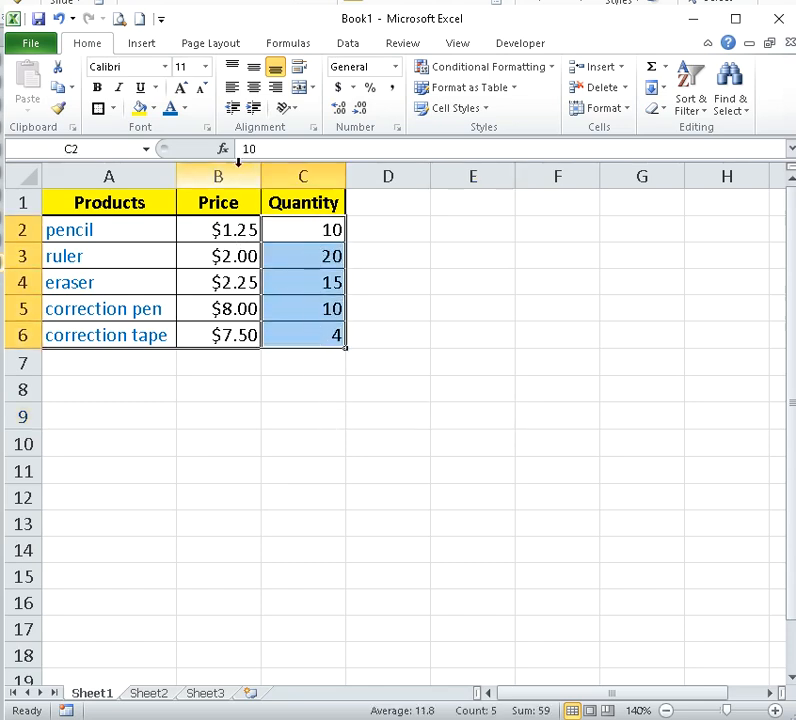
{"action": "left_click", "coordinate": [253, 87]}
{"action": "left_click", "coordinate": [365, 502]}
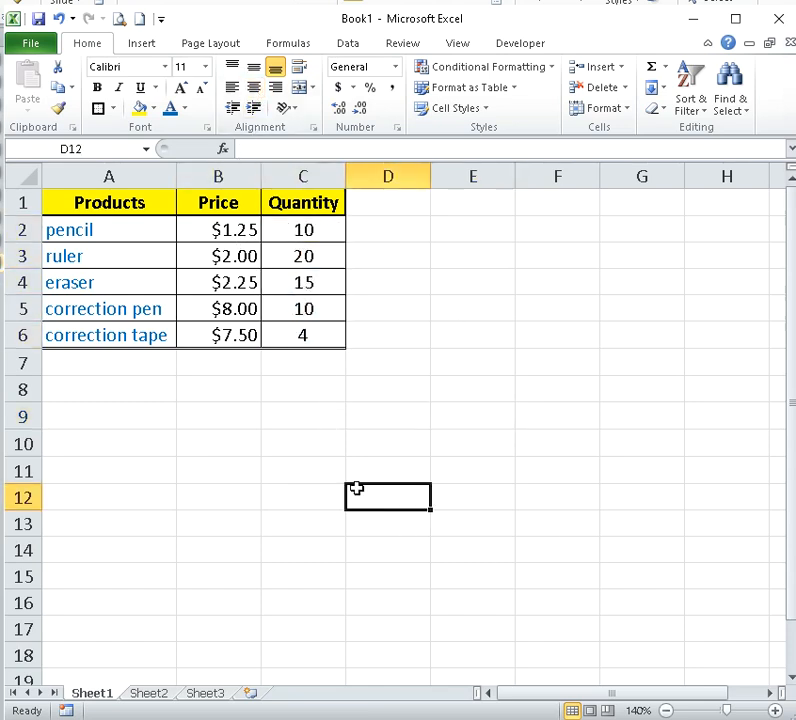
{"action": "left_click", "coordinate": [434, 285]}
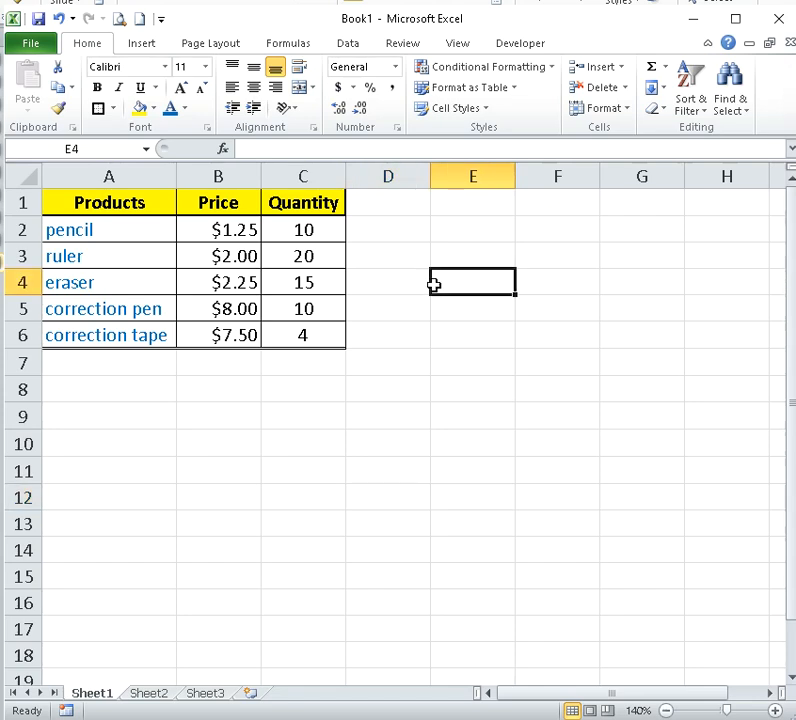
{"action": "left_click", "coordinate": [272, 469]}
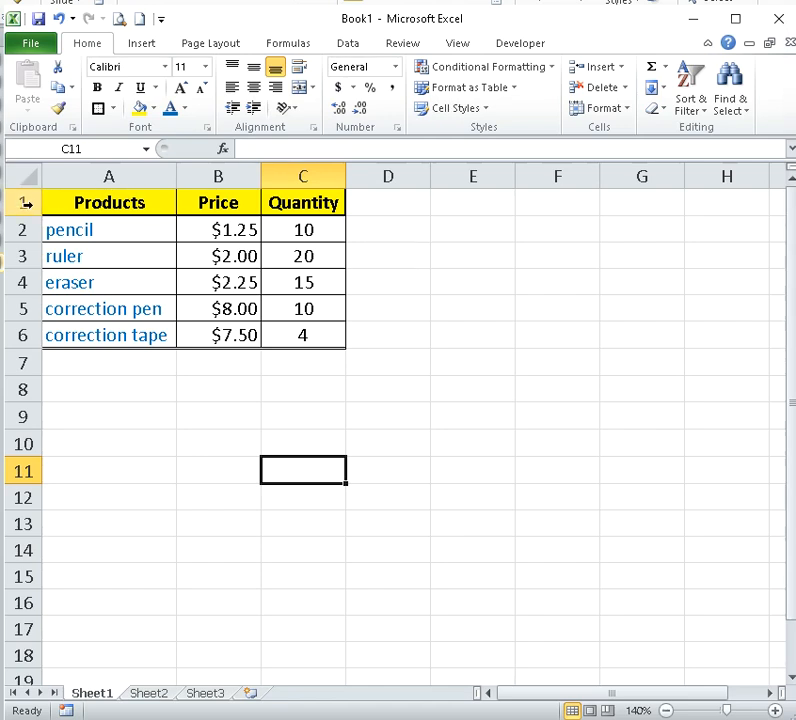
Step: Insert a blank row above the heading row to make room for a table title
{"action": "left_click_drag", "start_coordinate": [52, 201], "coordinate": [630, 198]}
{"action": "left_click", "coordinate": [405, 263]}
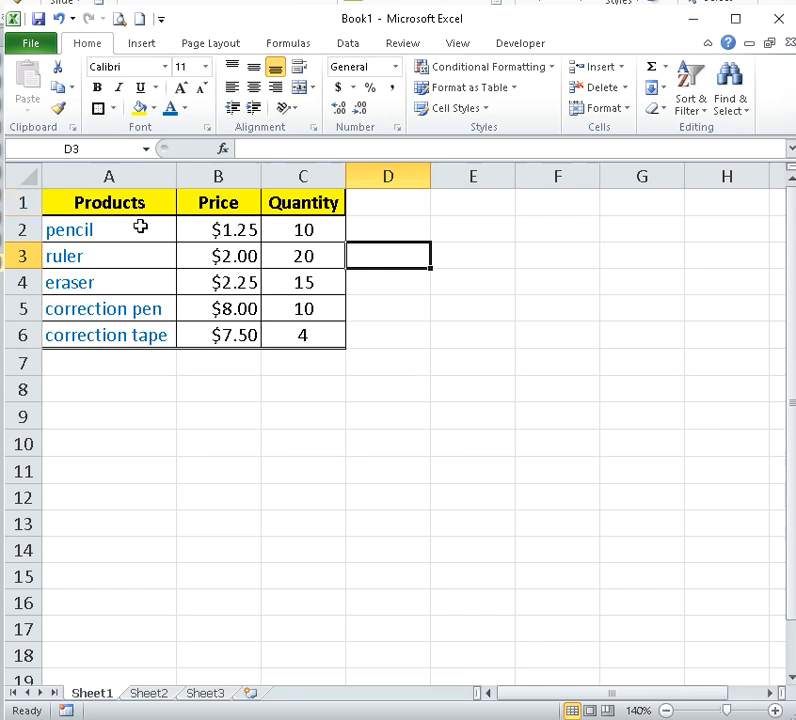
{"action": "right_click", "coordinate": [29, 203]}
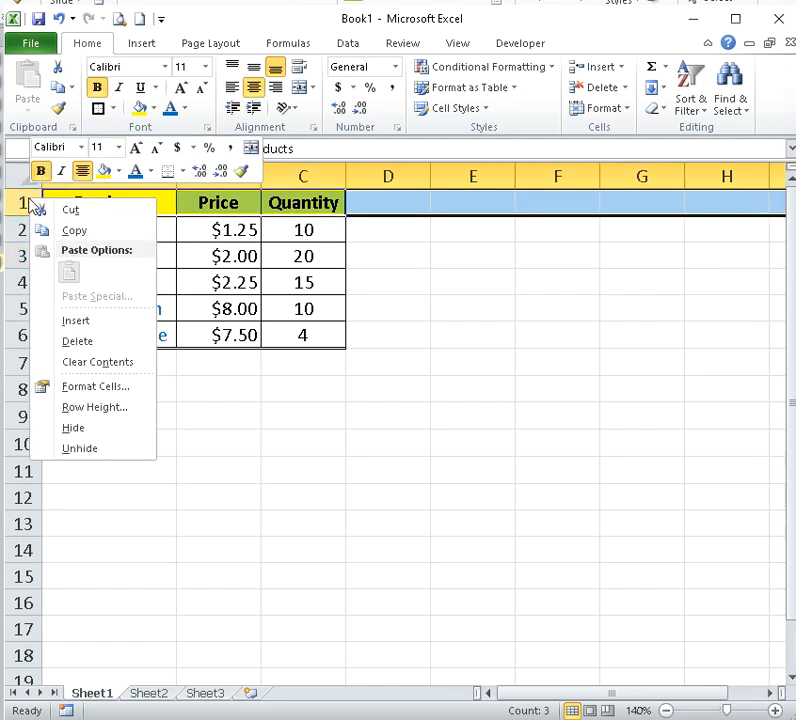
{"action": "left_click", "coordinate": [55, 320]}
{"action": "left_click", "coordinate": [499, 398]}
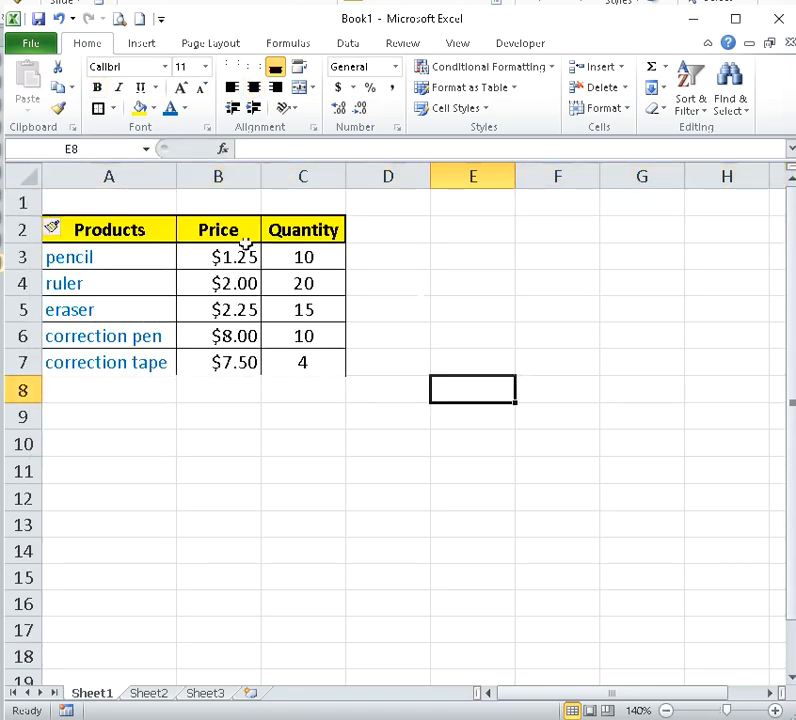
{"action": "left_click", "coordinate": [557, 257]}
Step: Enter the placeholder title "Title for my table" in cell A1 above the headings
{"action": "left_click", "coordinate": [146, 210]}
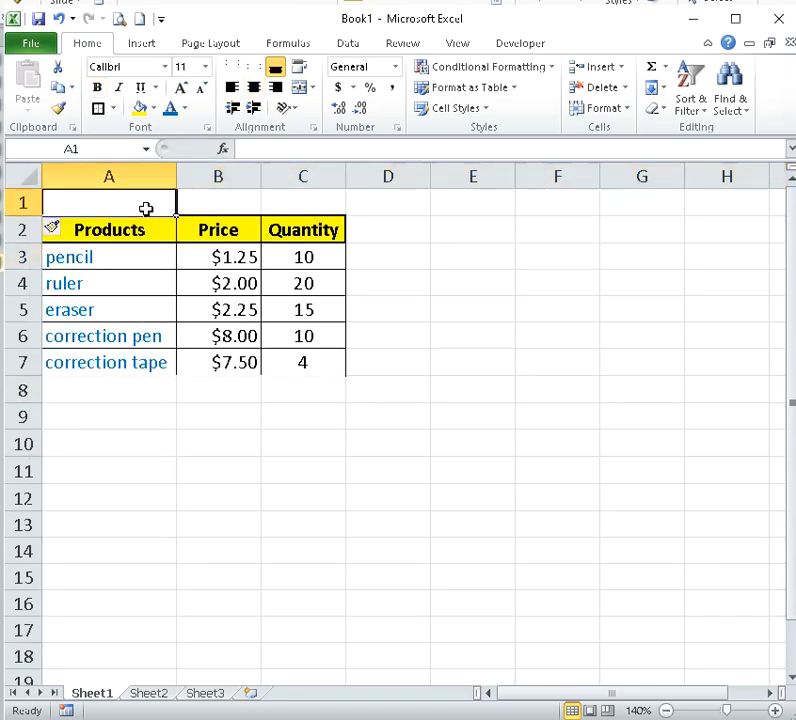
{"action": "type", "text": "Tit"}
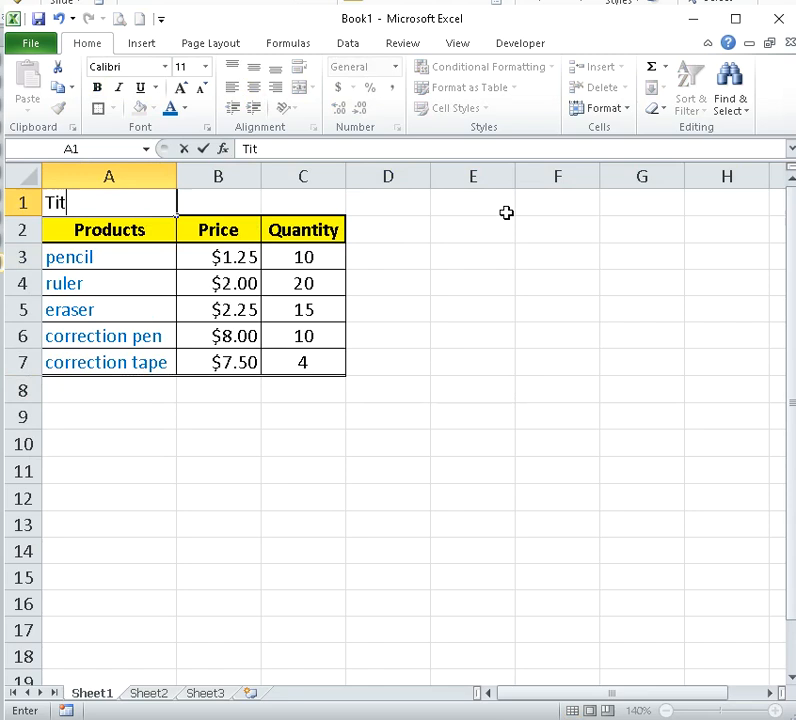
{"action": "type", "text": "le for my t"}
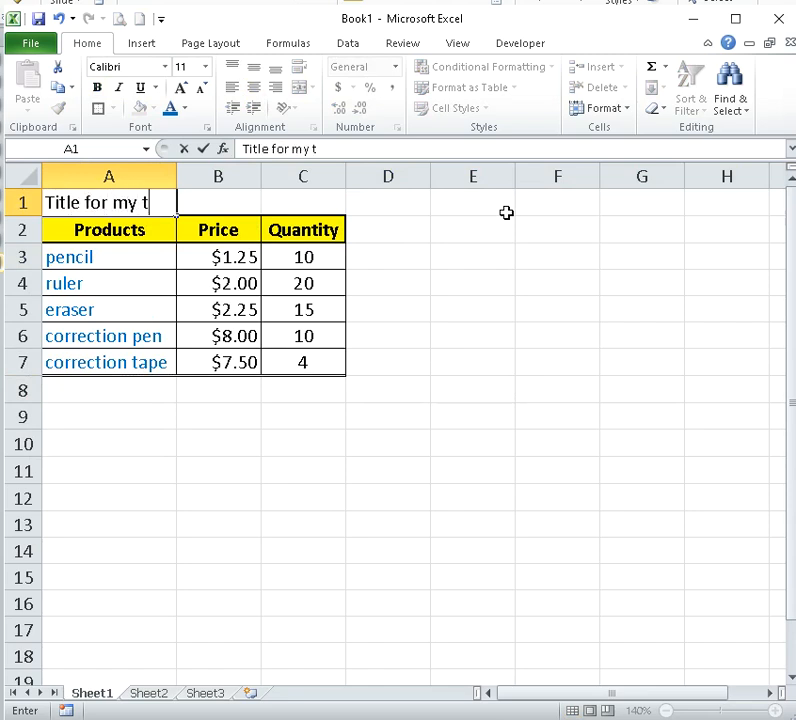
{"action": "type", "text": "able"}
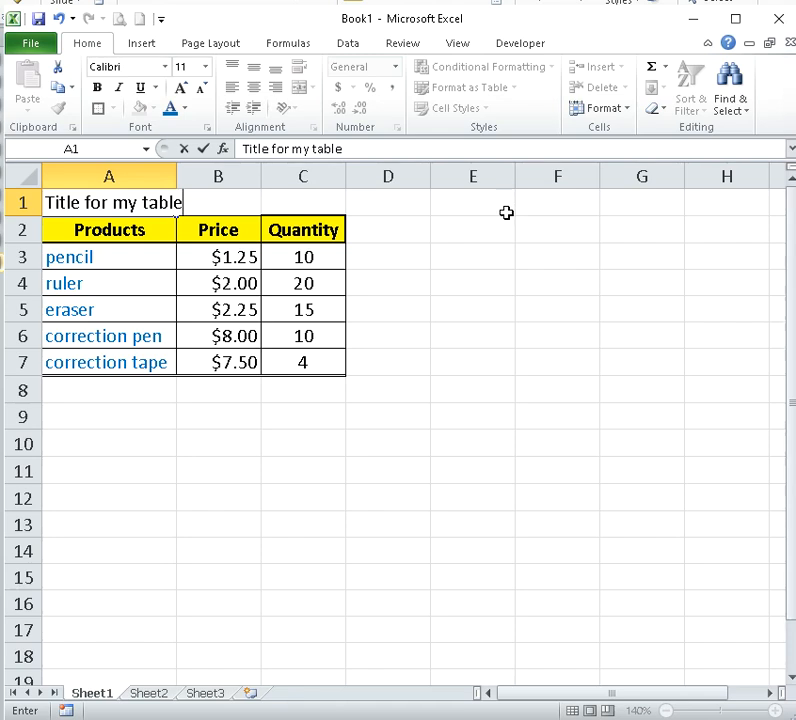
{"action": "key", "text": "Return"}
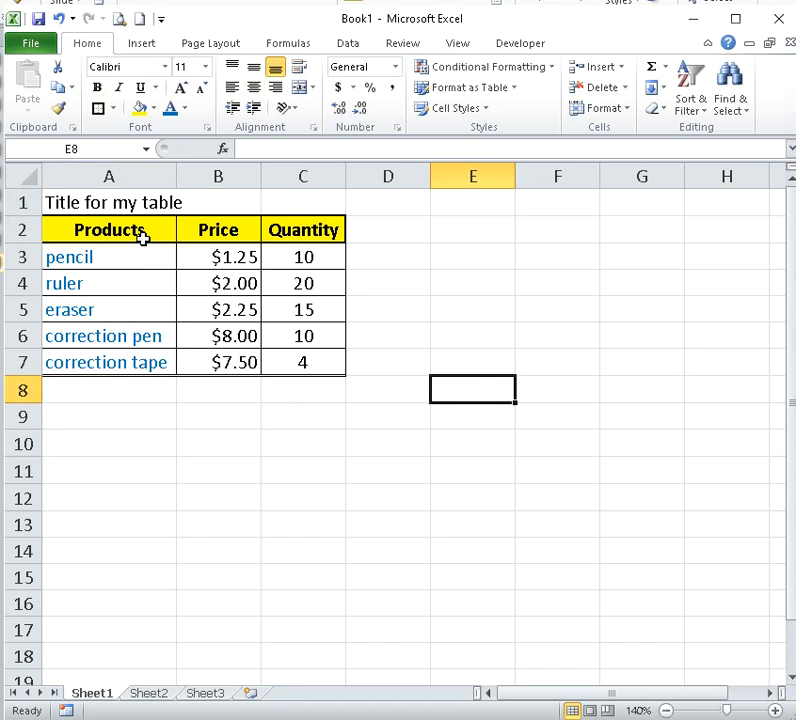
{"action": "left_click_drag", "start_coordinate": [143, 236], "coordinate": [295, 378]}
{"action": "left_click", "coordinate": [350, 446]}
Step: Replace the title in cell A1 with "Inventory for Scribblers' Corner"
{"action": "left_click", "coordinate": [114, 204]}
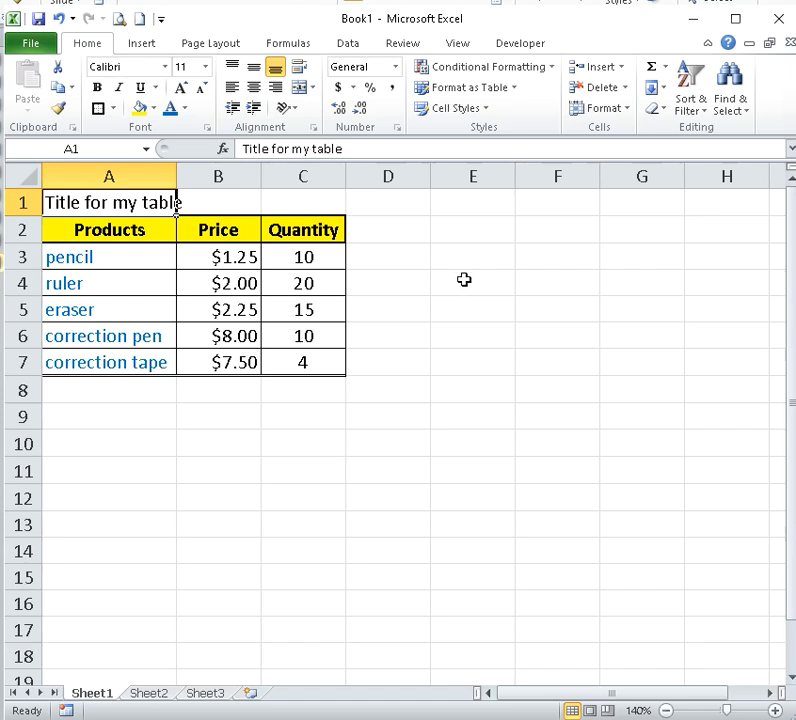
{"action": "type", "text": "Descrip"}
{"action": "key", "text": "BackSpace"}
{"action": "key", "text": "BackSpace"}
{"action": "key", "text": "BackSpace"}
{"action": "key", "text": "BackSpace"}
{"action": "key", "text": "BackSpace"}
{"action": "key", "text": "BackSpace"}
{"action": "type", "text": "Inv"}
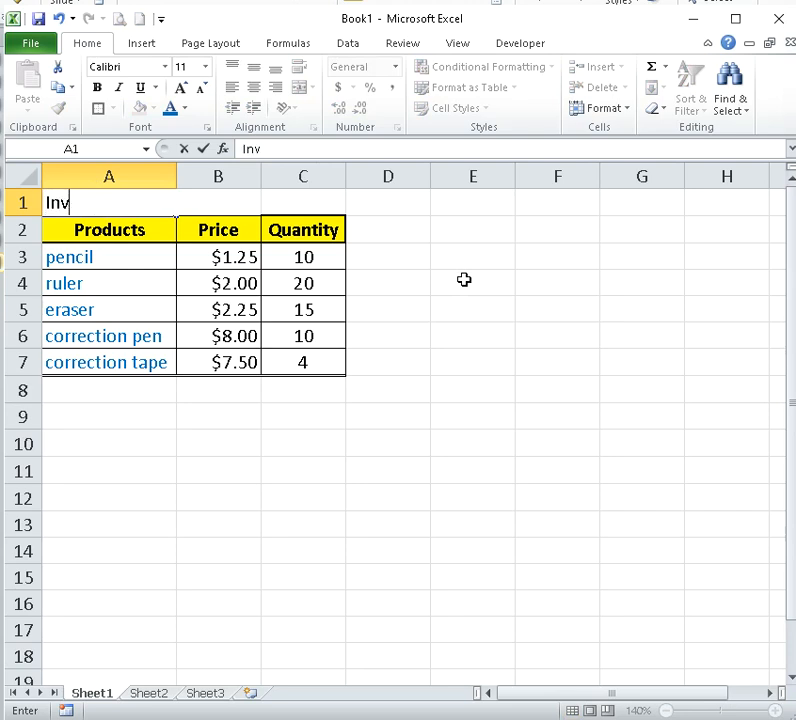
{"action": "type", "text": "enort"}
{"action": "key", "text": "BackSpace"}
{"action": "type", "text": "try"}
{"action": "key", "text": "BackSpace"}
{"action": "key", "text": "BackSpace"}
{"action": "type", "text": "ory o"}
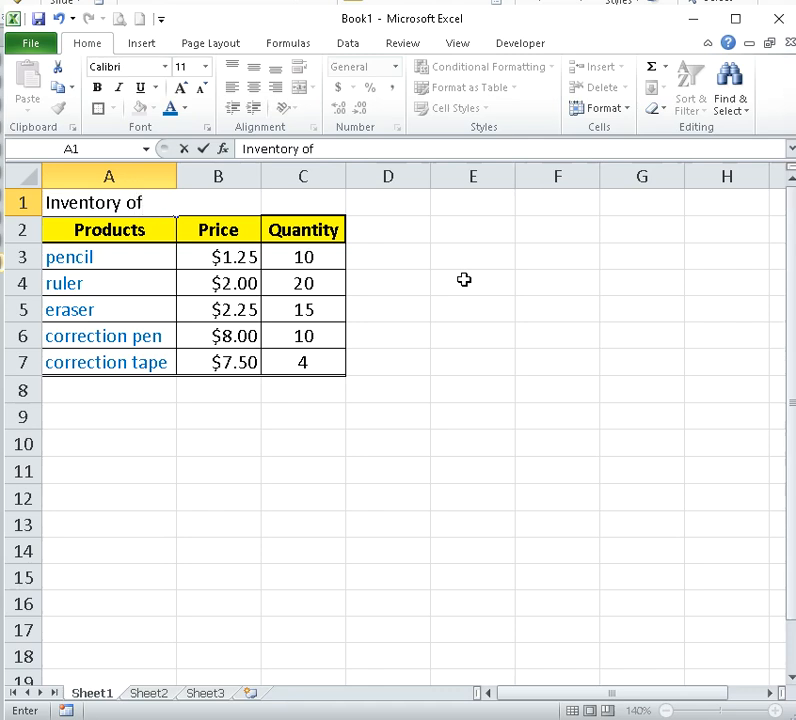
{"action": "type", "text": "f"}
{"action": "key", "text": "BackSpace"}
{"action": "key", "text": "BackSpace"}
{"action": "type", "text": "for Scribblers' Corner"}
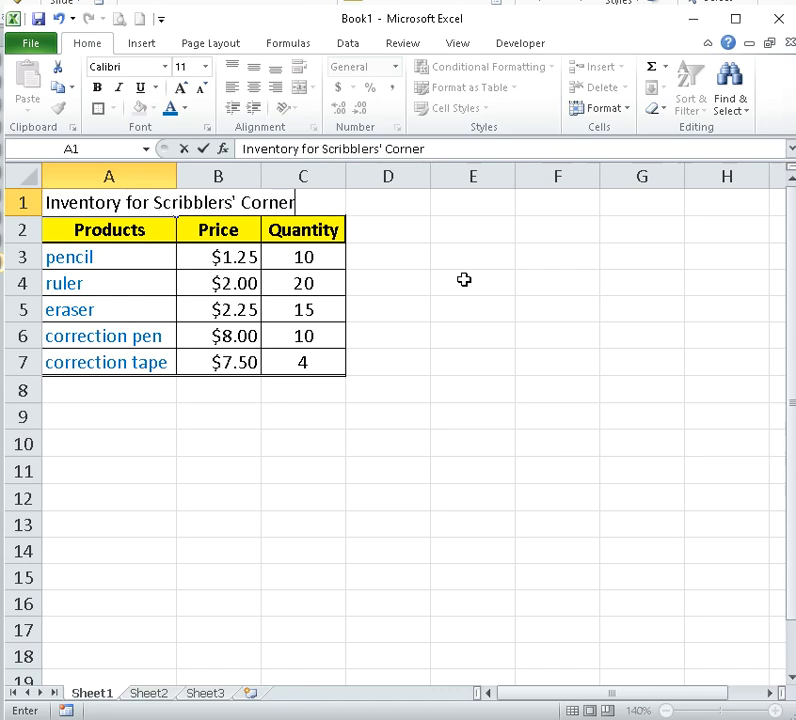
{"action": "key", "text": "Return"}
{"action": "left_click", "coordinate": [186, 492]}
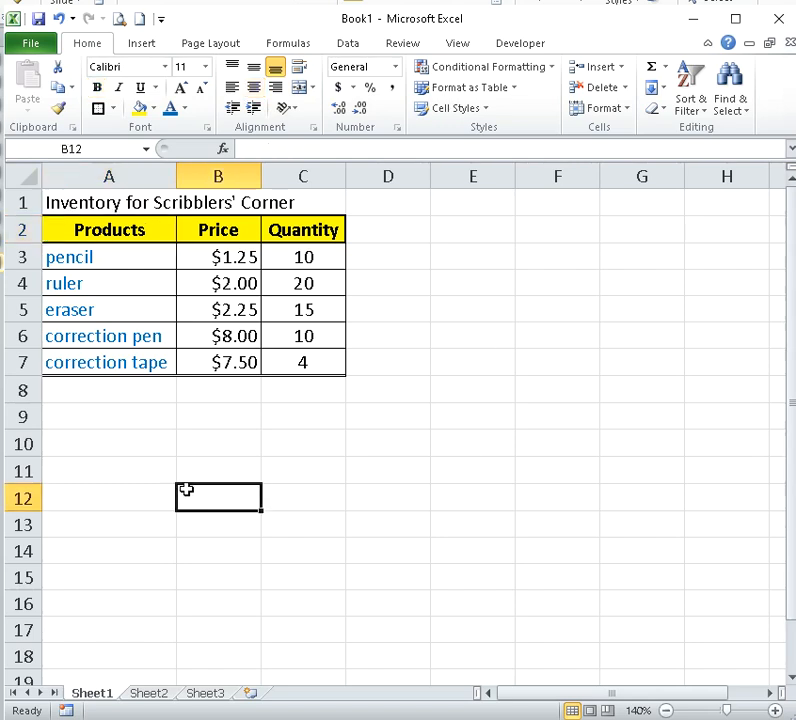
Step: Format the title in A1 as underlined Arial Black at size 12
{"action": "left_click", "coordinate": [112, 203]}
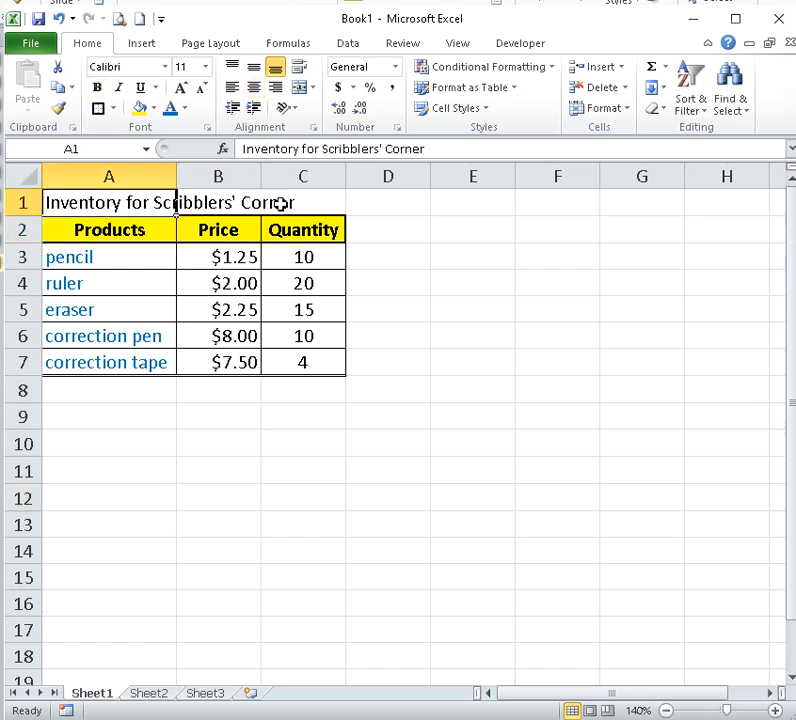
{"action": "left_click", "coordinate": [165, 68]}
{"action": "left_click", "coordinate": [183, 249]}
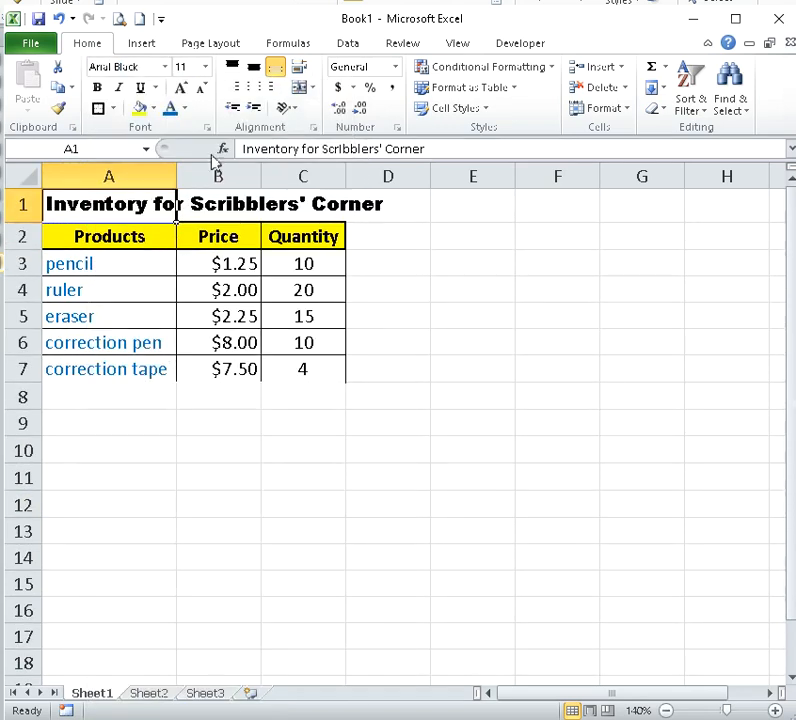
{"action": "left_click", "coordinate": [205, 66]}
{"action": "left_click", "coordinate": [190, 152]}
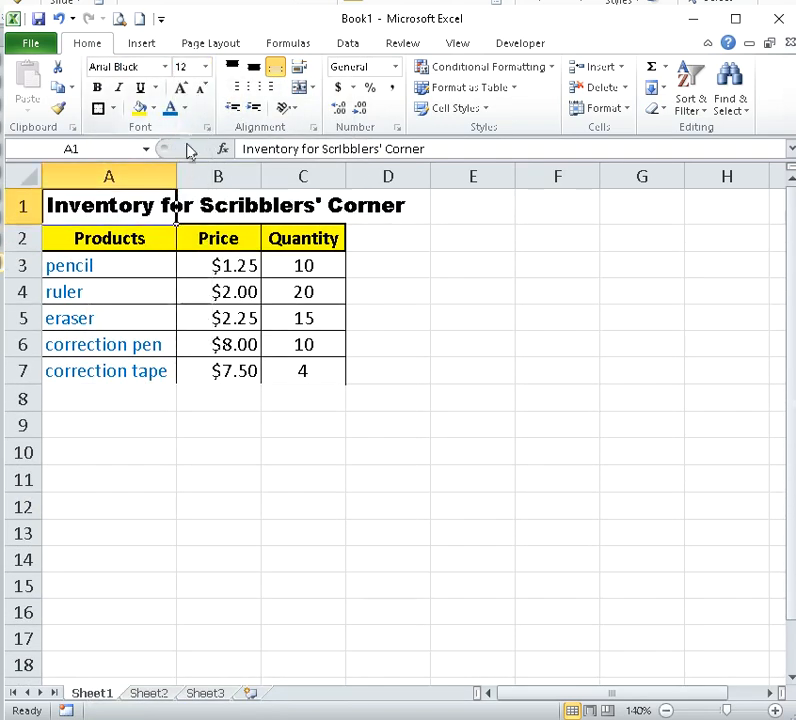
{"action": "left_click", "coordinate": [140, 87]}
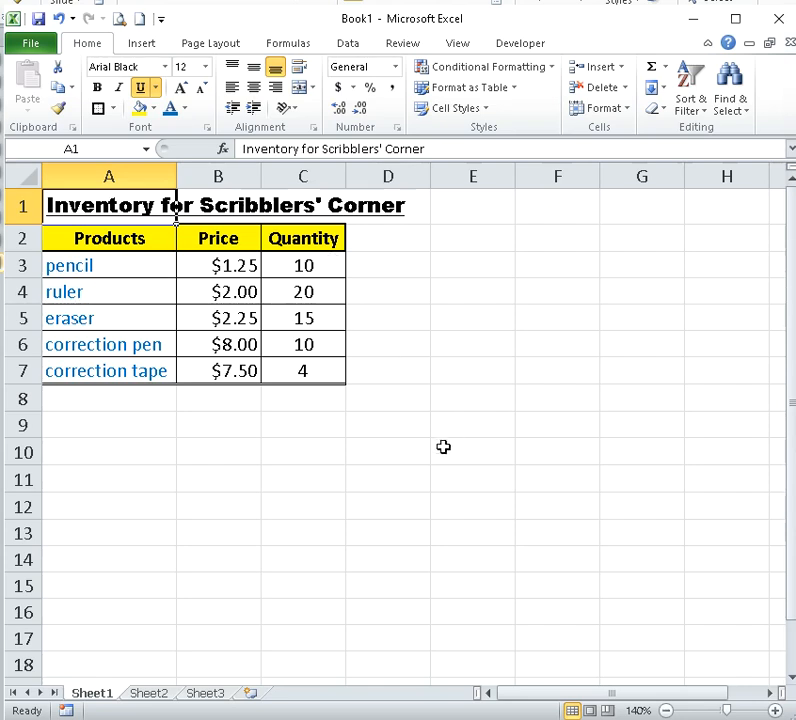
{"action": "left_click", "coordinate": [398, 476]}
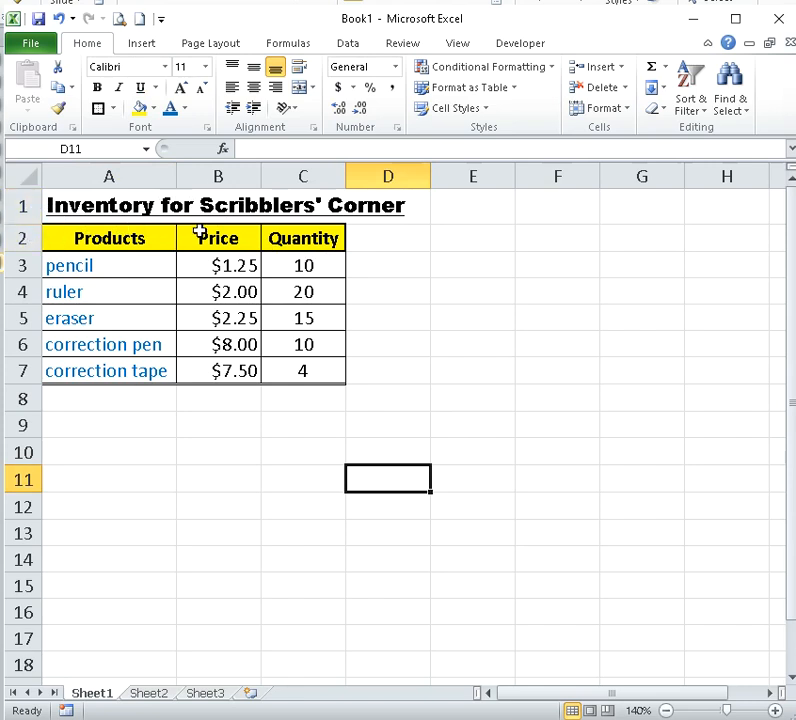
Step: Insert a blank row between the title and the table's heading row
{"action": "right_click", "coordinate": [20, 238]}
{"action": "left_click", "coordinate": [35, 362]}
{"action": "left_click", "coordinate": [452, 306]}
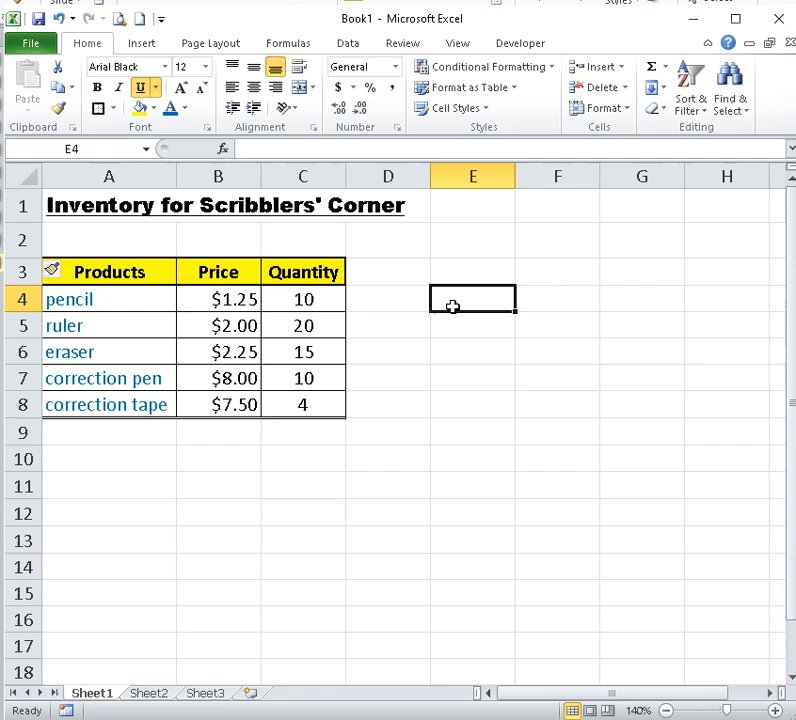
{"action": "left_click", "coordinate": [139, 243]}
{"action": "left_click", "coordinate": [620, 428]}
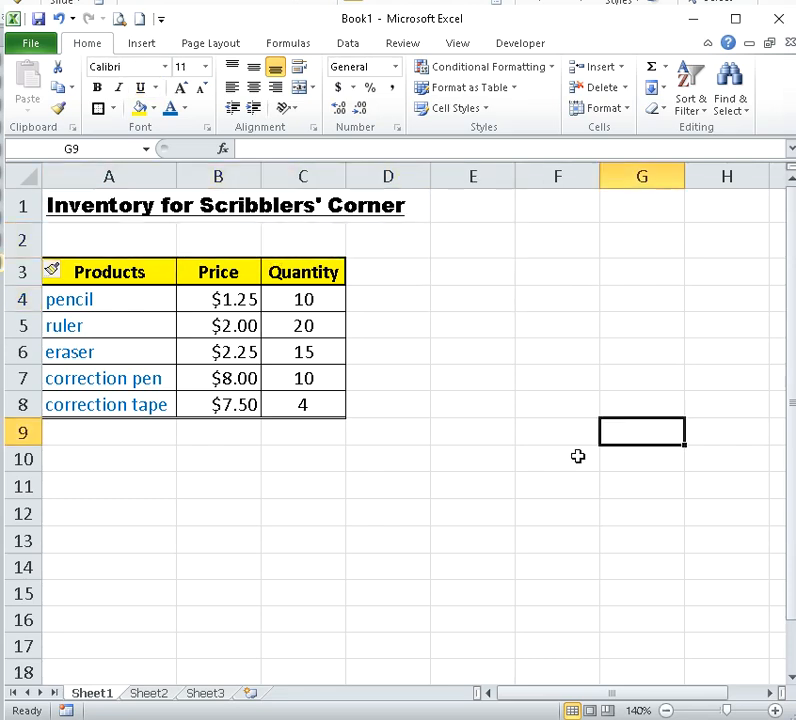
{"action": "left_click", "coordinate": [483, 457]}
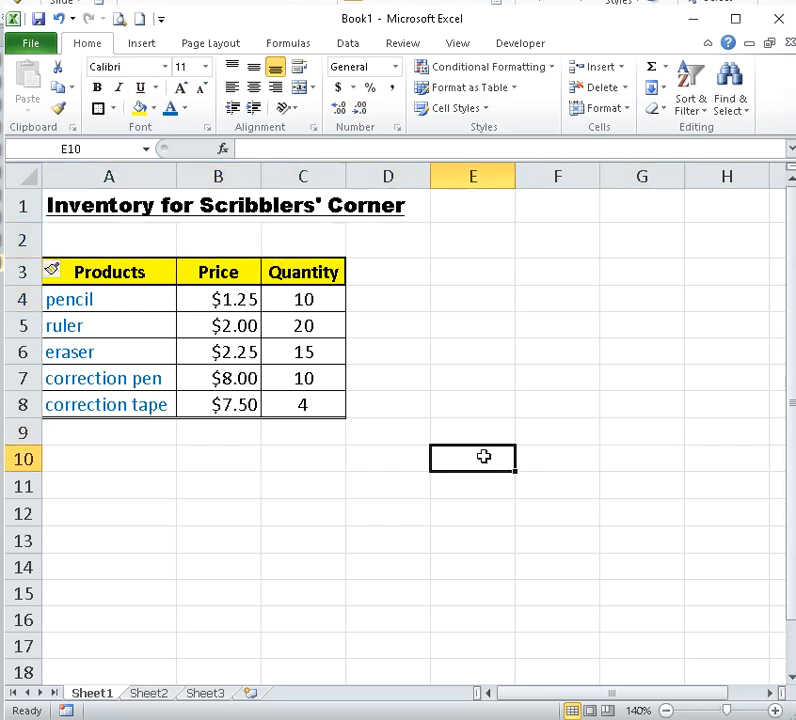
Step: Reduce the font size of the title in cell A1 to 8
{"action": "left_click", "coordinate": [130, 207]}
{"action": "left_click", "coordinate": [205, 67]}
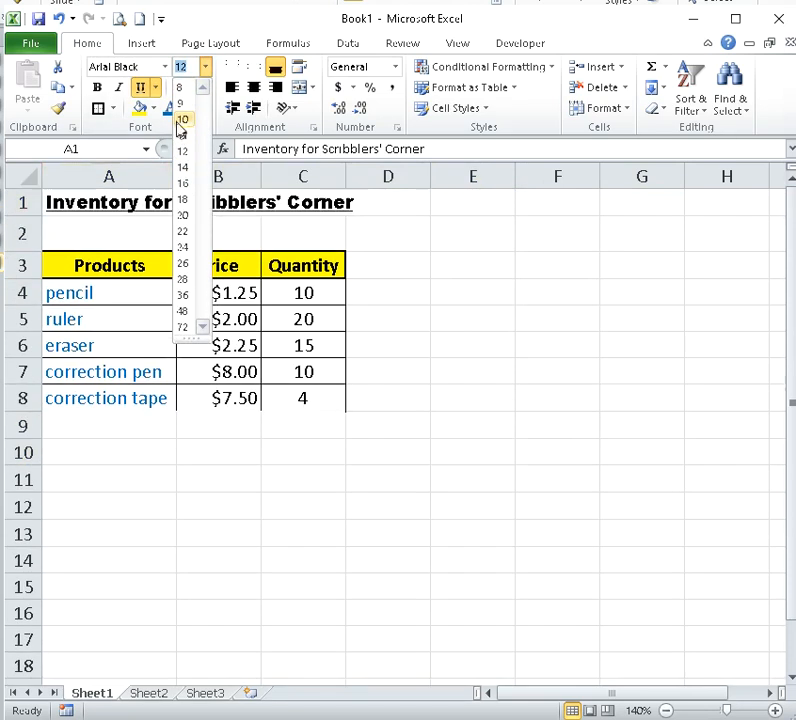
{"action": "left_click", "coordinate": [182, 90]}
{"action": "left_click", "coordinate": [421, 471]}
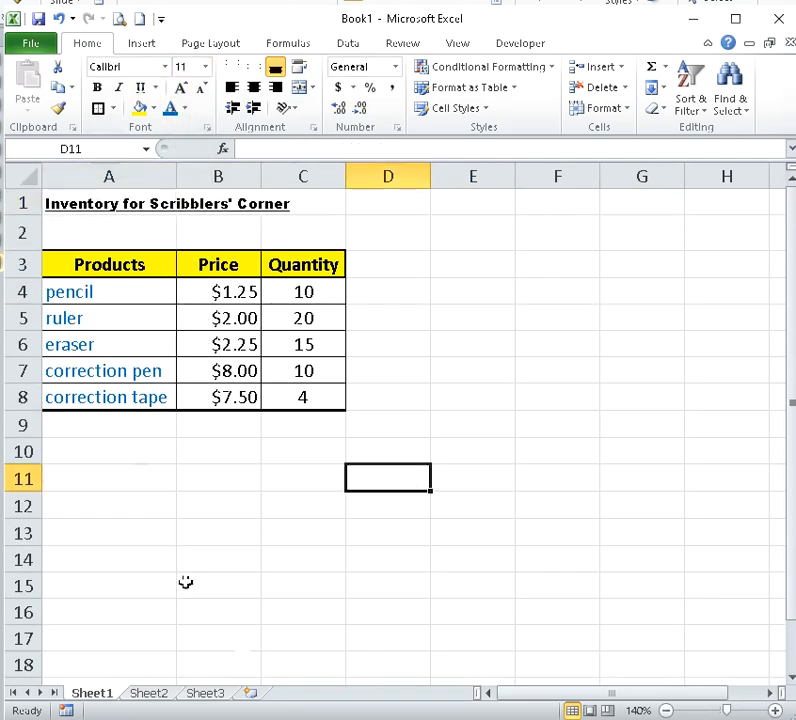
{"action": "left_click", "coordinate": [114, 206]}
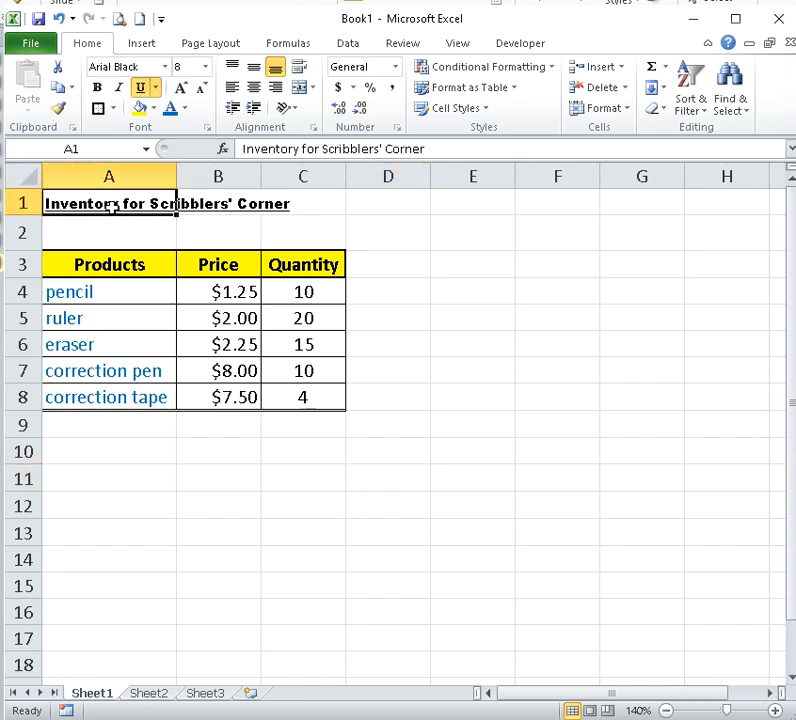
{"action": "left_click_drag", "start_coordinate": [110, 233], "coordinate": [322, 229]}
{"action": "left_click", "coordinate": [441, 376]}
{"action": "left_click_drag", "start_coordinate": [110, 233], "coordinate": [334, 240]}
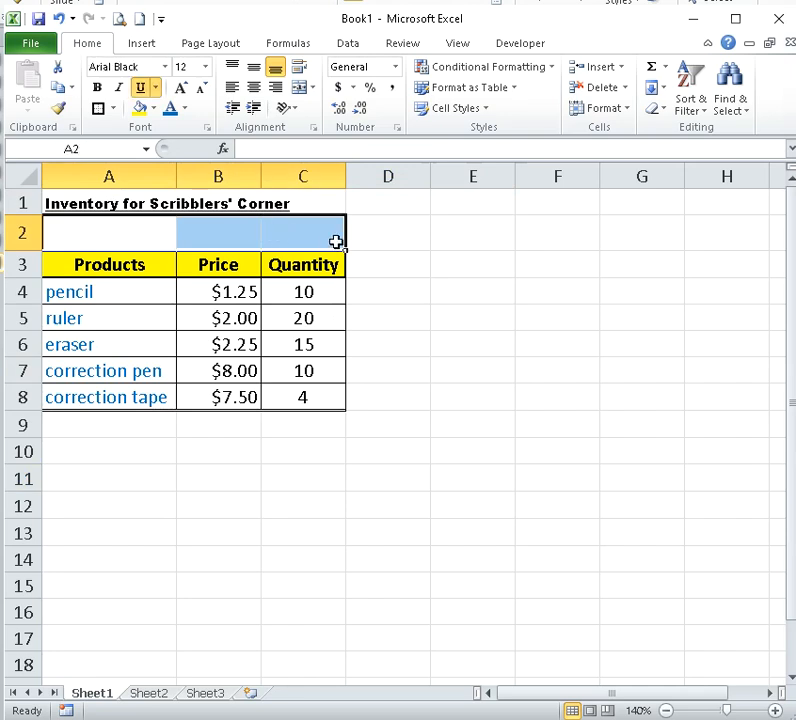
{"action": "left_click", "coordinate": [458, 338]}
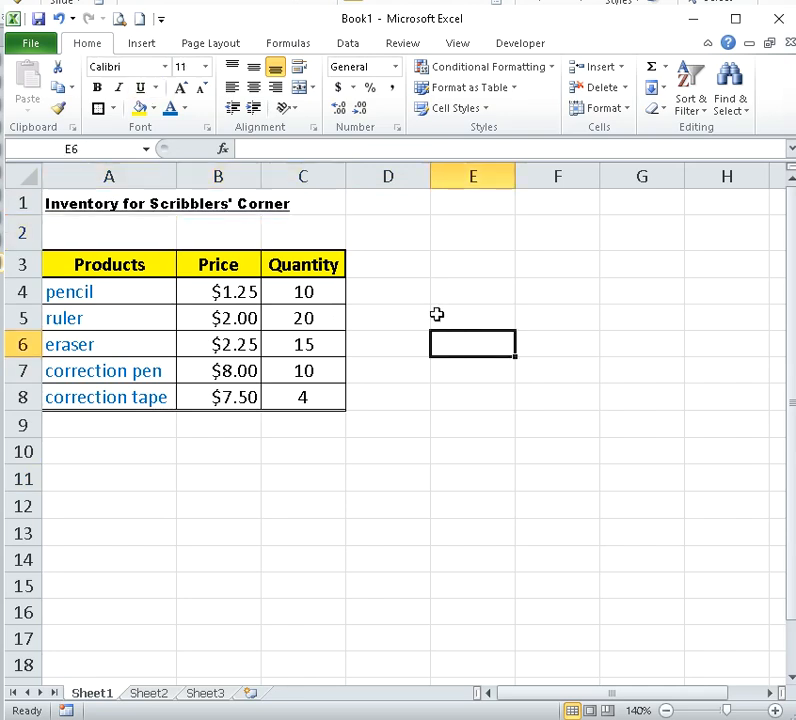
Step: Try centring the title within cell A1 and restore its left alignment
{"action": "left_click", "coordinate": [125, 203]}
{"action": "left_click", "coordinate": [253, 88]}
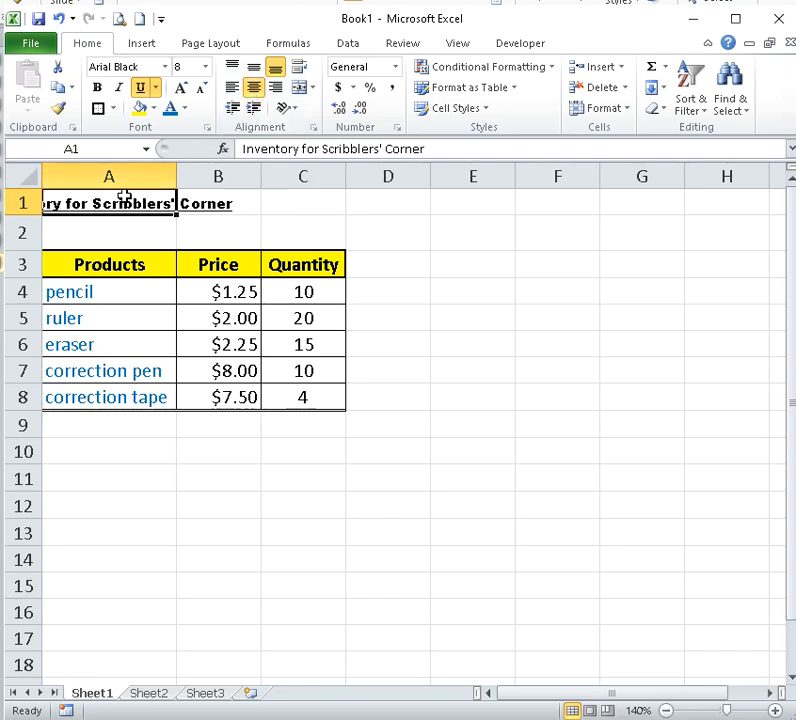
{"action": "left_click", "coordinate": [232, 88]}
Step: Try the title centred in cell B1 by moving it there, and return it to cell A1
{"action": "left_click", "coordinate": [120, 226]}
{"action": "left_click", "coordinate": [128, 210]}
{"action": "left_click_drag", "start_coordinate": [130, 221], "coordinate": [222, 208]}
{"action": "left_click", "coordinate": [435, 258]}
{"action": "left_click", "coordinate": [255, 203]}
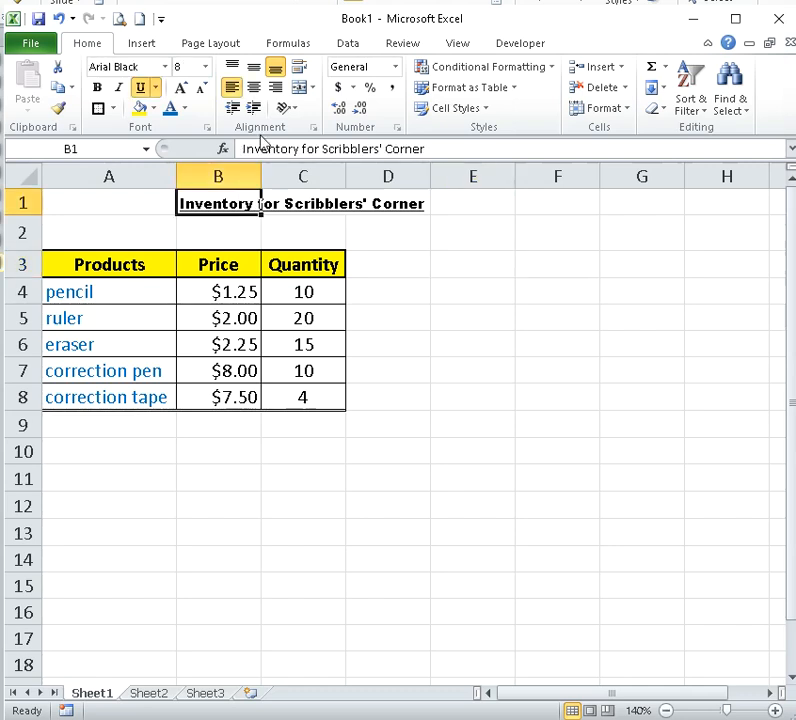
{"action": "left_click", "coordinate": [253, 87]}
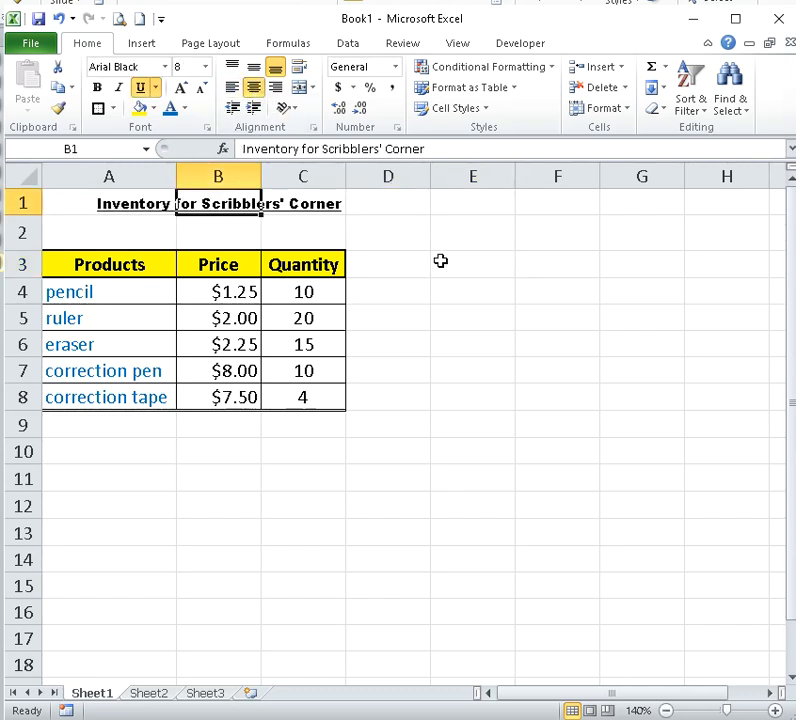
{"action": "left_click_drag", "start_coordinate": [200, 216], "coordinate": [157, 219]}
{"action": "left_click", "coordinate": [444, 372]}
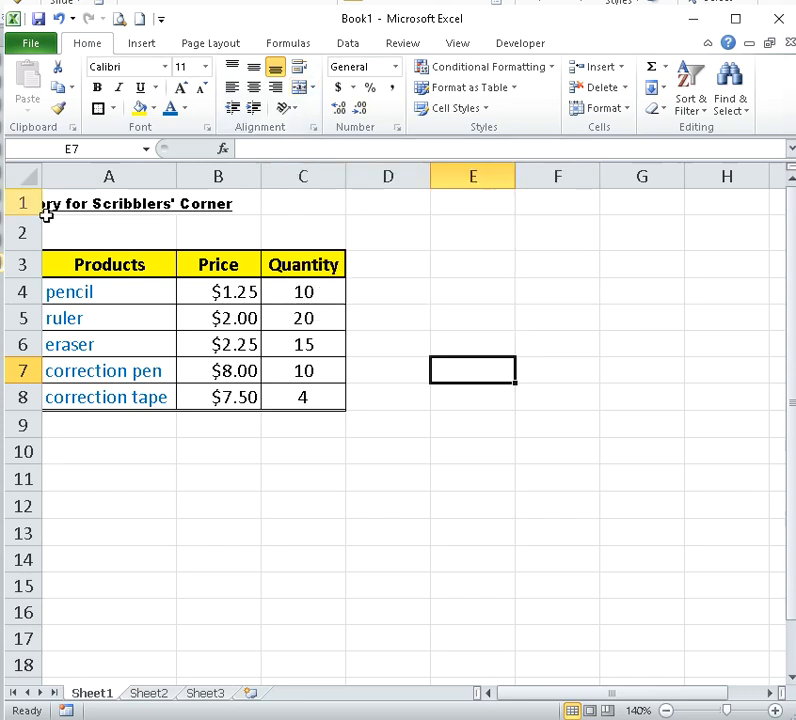
Step: Merge cells A1 to C1 and centre the title across the table's three columns
{"action": "left_click", "coordinate": [110, 226]}
{"action": "left_click", "coordinate": [108, 204]}
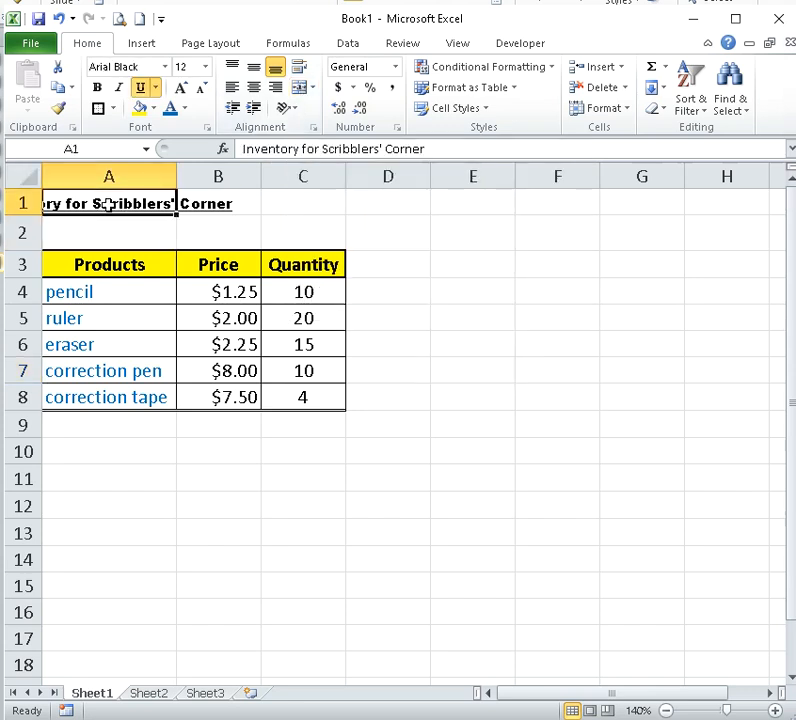
{"action": "left_click", "coordinate": [225, 236]}
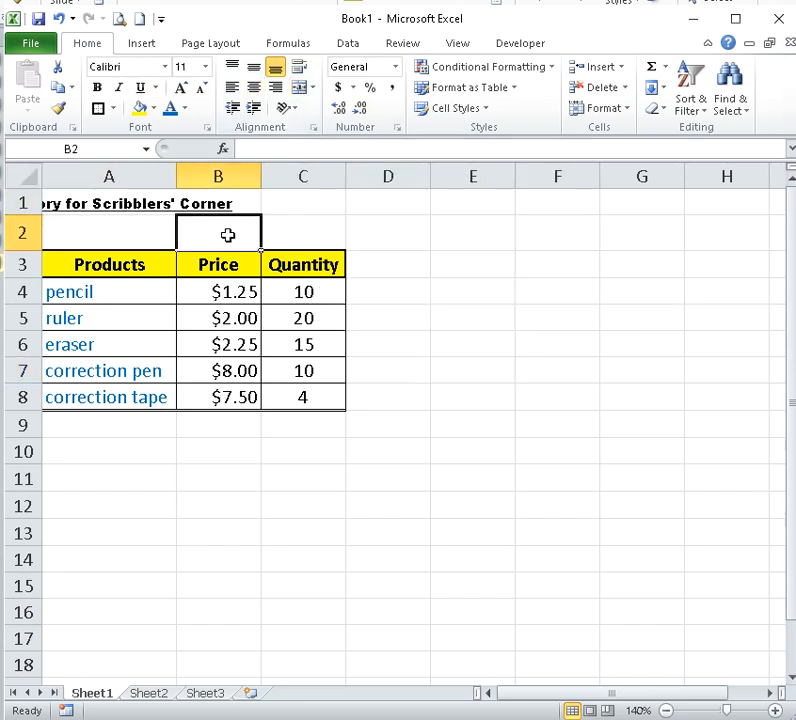
{"action": "left_click", "coordinate": [110, 204]}
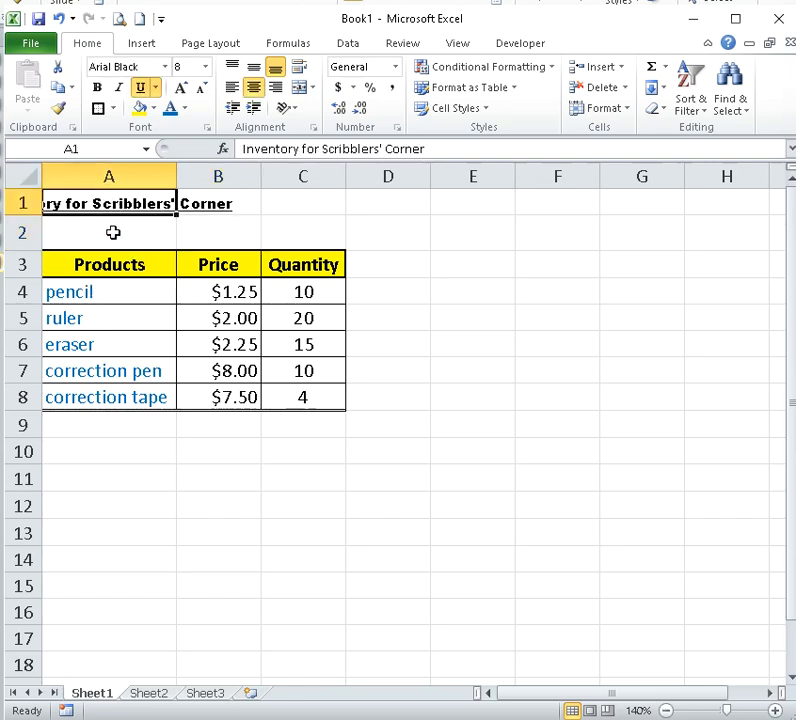
{"action": "left_click_drag", "start_coordinate": [112, 199], "coordinate": [339, 193]}
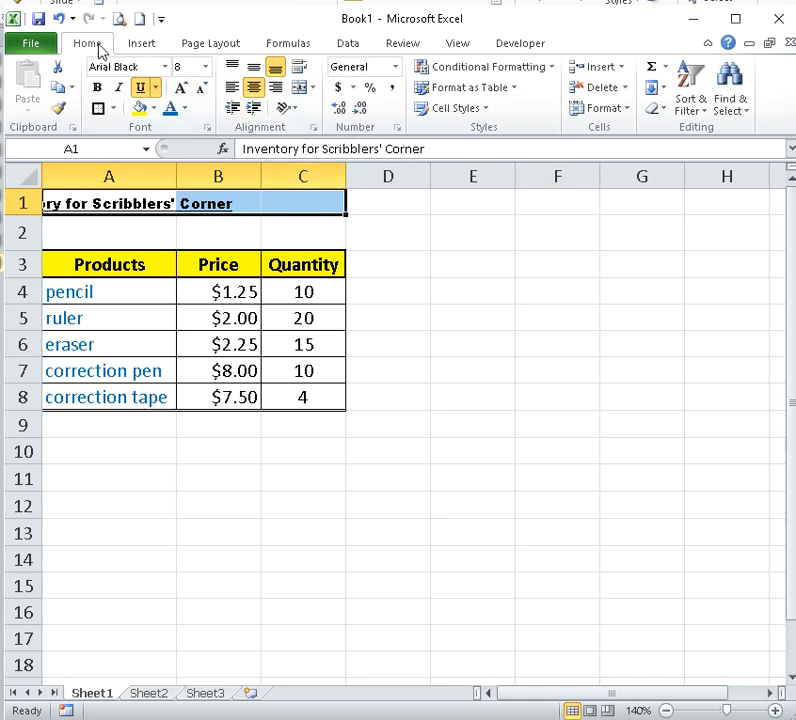
{"action": "left_click", "coordinate": [300, 88]}
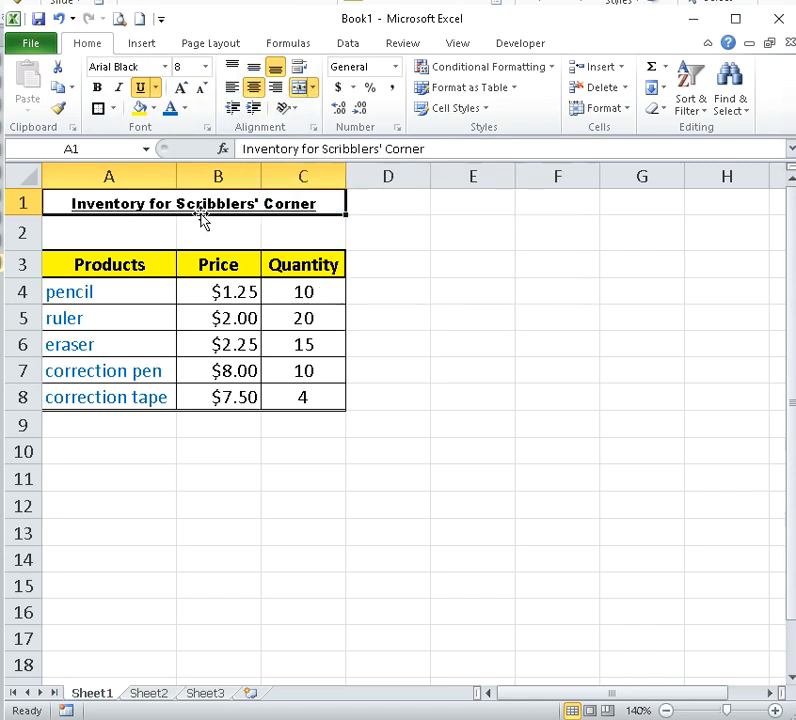
{"action": "left_click", "coordinate": [488, 503]}
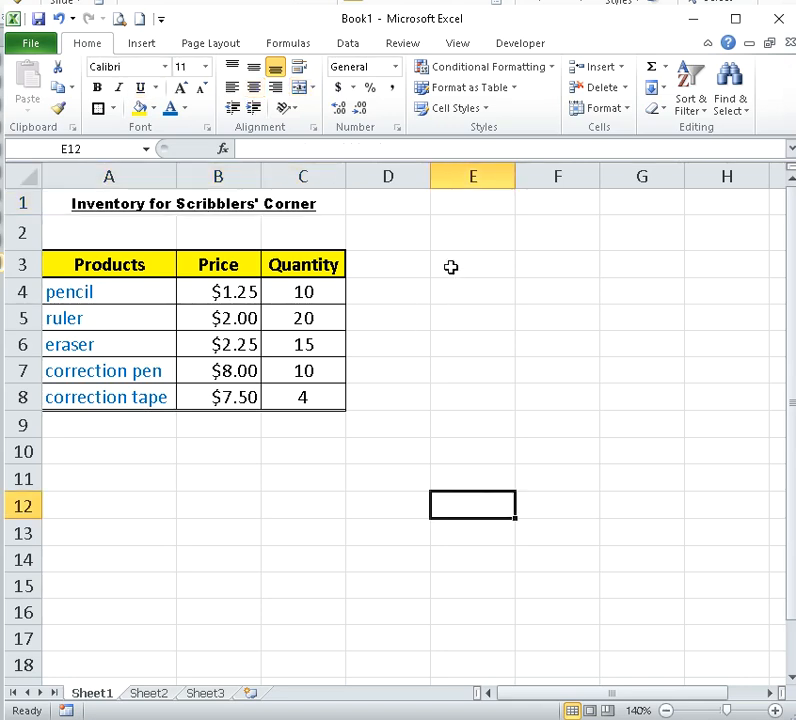
{"action": "left_click", "coordinate": [214, 206]}
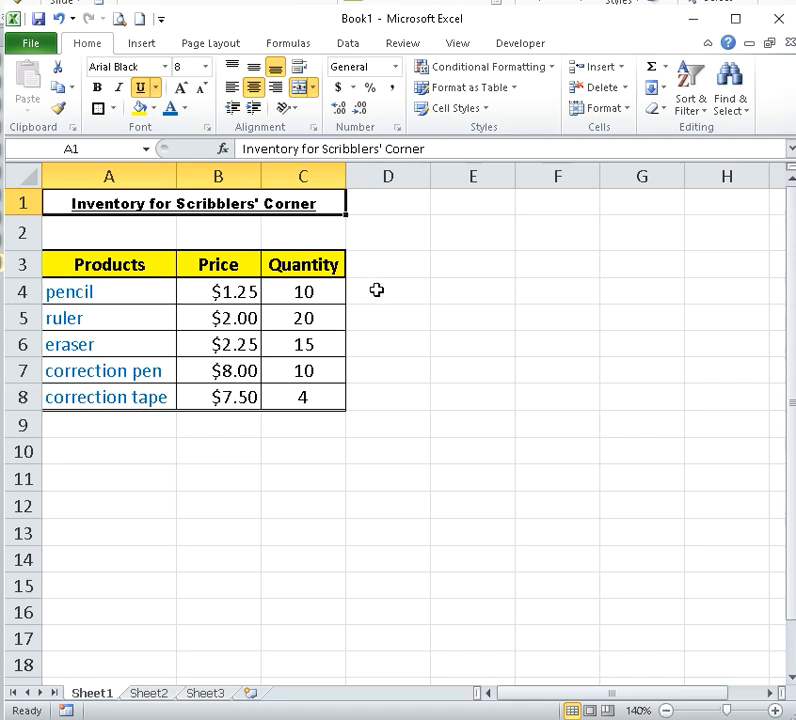
{"action": "left_click", "coordinate": [415, 325]}
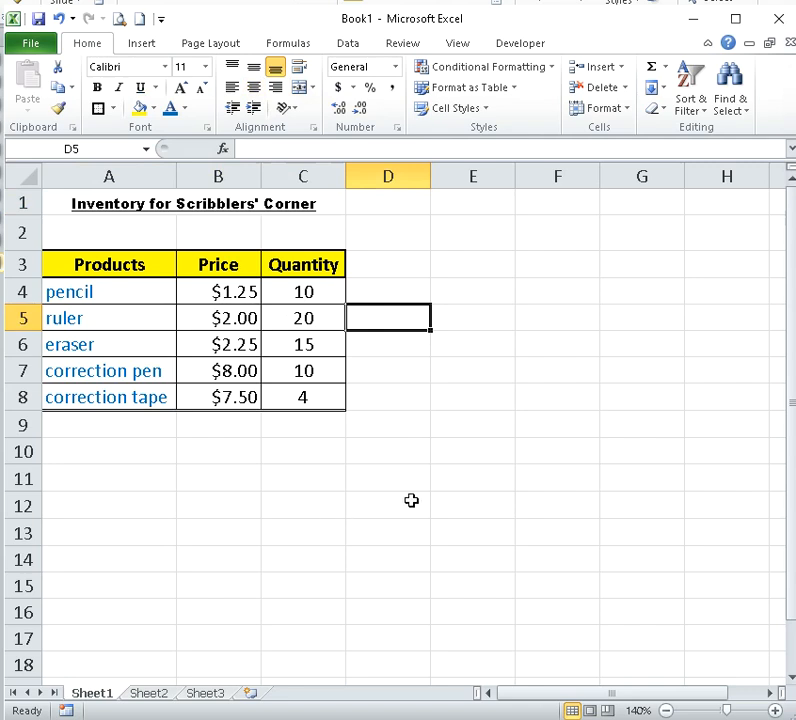
{"action": "left_click", "coordinate": [32, 46]}
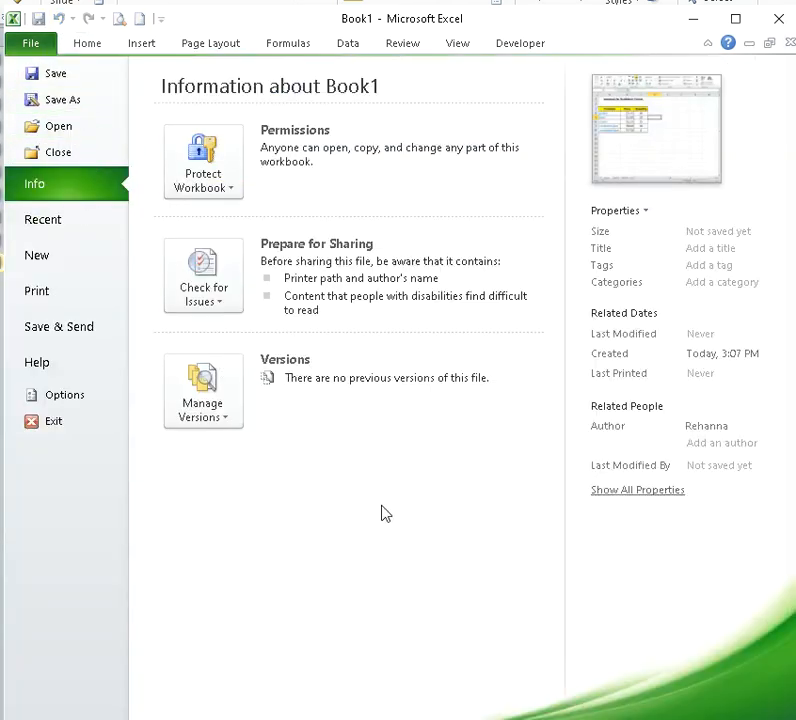
{"action": "left_click", "coordinate": [89, 45]}
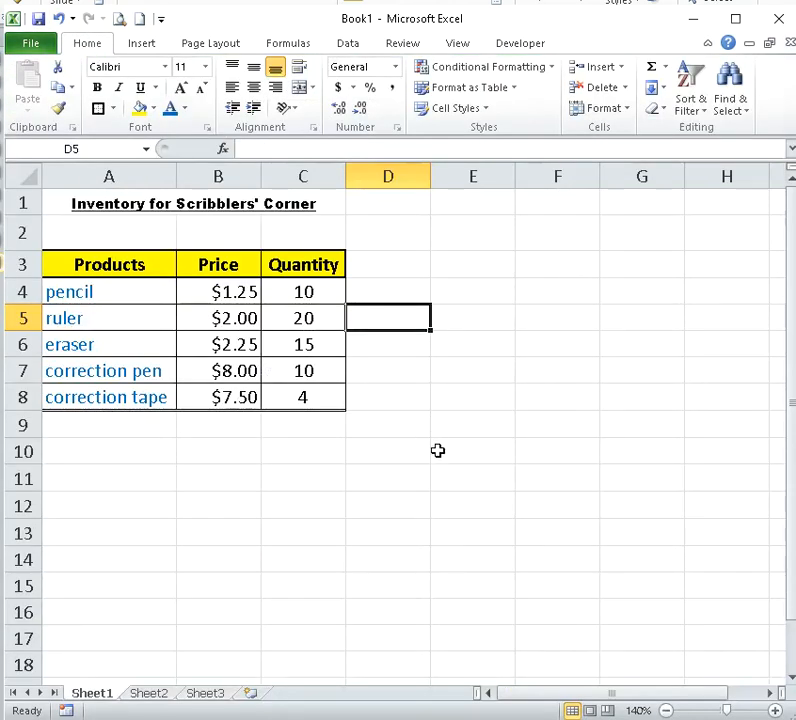
{"action": "left_click", "coordinate": [278, 510]}
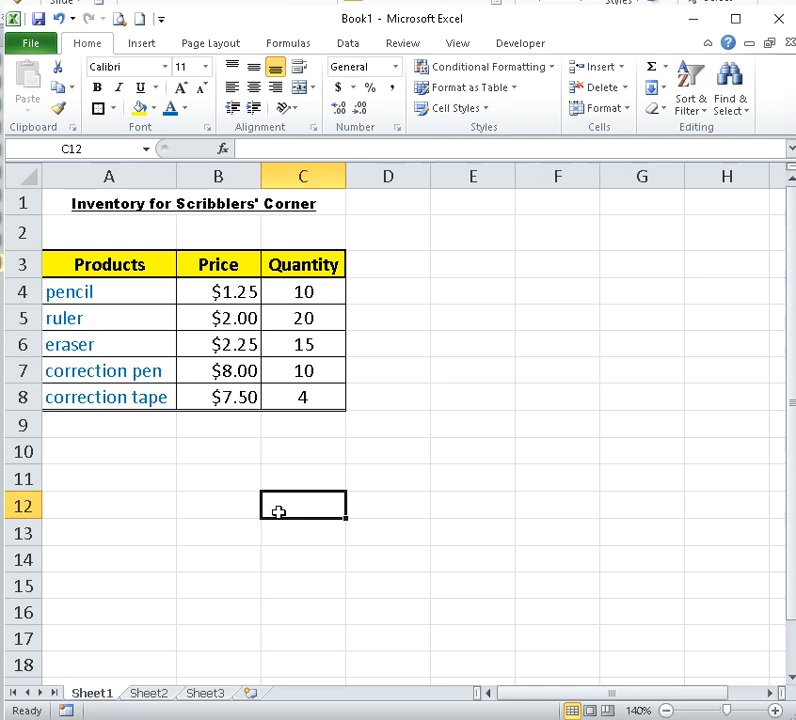
Step: Widen column A slightly
{"action": "left_click", "coordinate": [195, 201]}
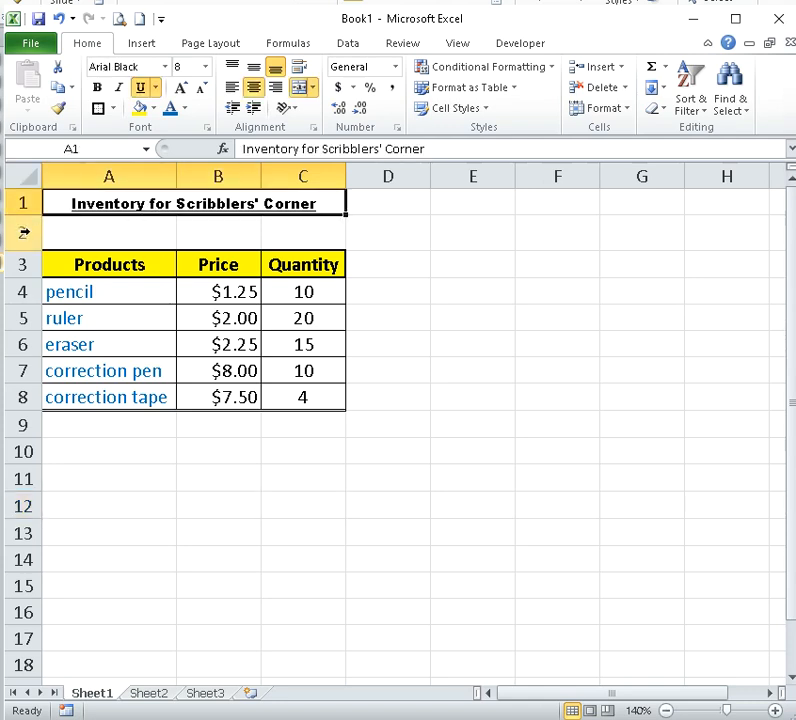
{"action": "left_click", "coordinate": [314, 390]}
{"action": "mouse_move", "coordinate": [177, 176]}
{"action": "left_mouse_down"}
{"action": "mouse_move", "coordinate": [220, 176]}
{"action": "mouse_move", "coordinate": [185, 180]}
{"action": "left_mouse_up"}
Step: Examine the formatting of the price, quantity, heading and product-name cells in the table
{"action": "left_click_drag", "start_coordinate": [245, 292], "coordinate": [236, 396]}
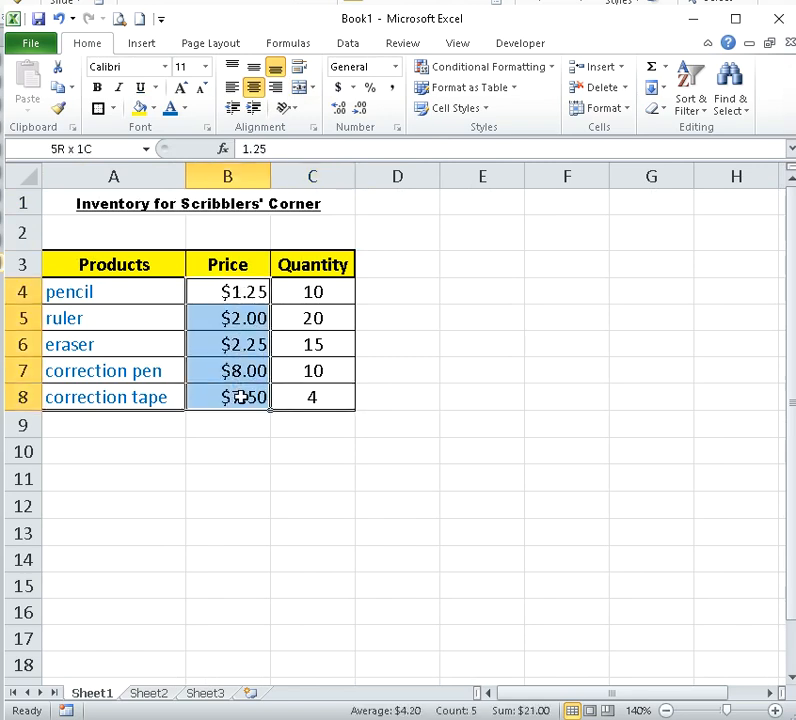
{"action": "left_click_drag", "start_coordinate": [320, 295], "coordinate": [332, 398]}
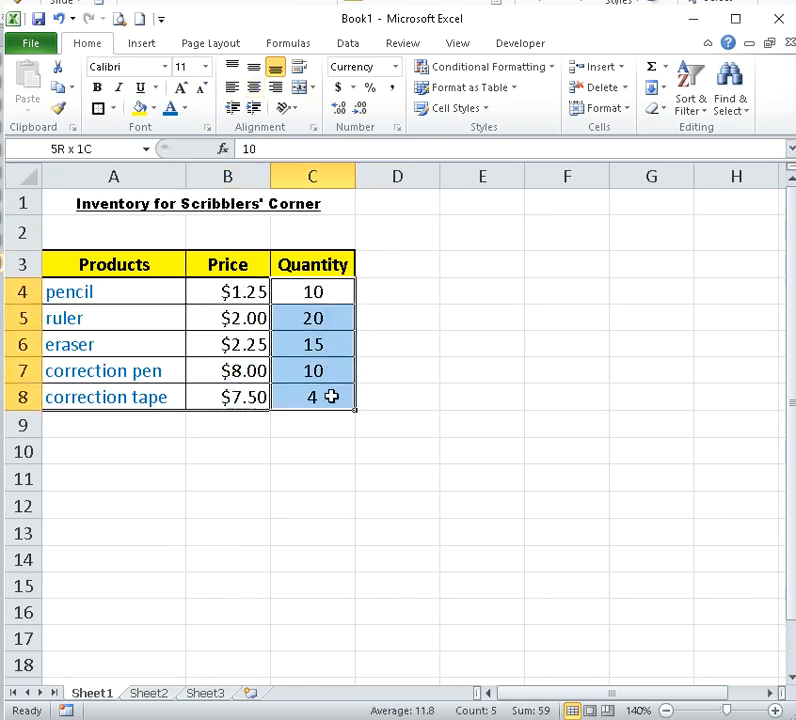
{"action": "left_click", "coordinate": [303, 264]}
{"action": "left_click_drag", "start_coordinate": [303, 264], "coordinate": [130, 265]}
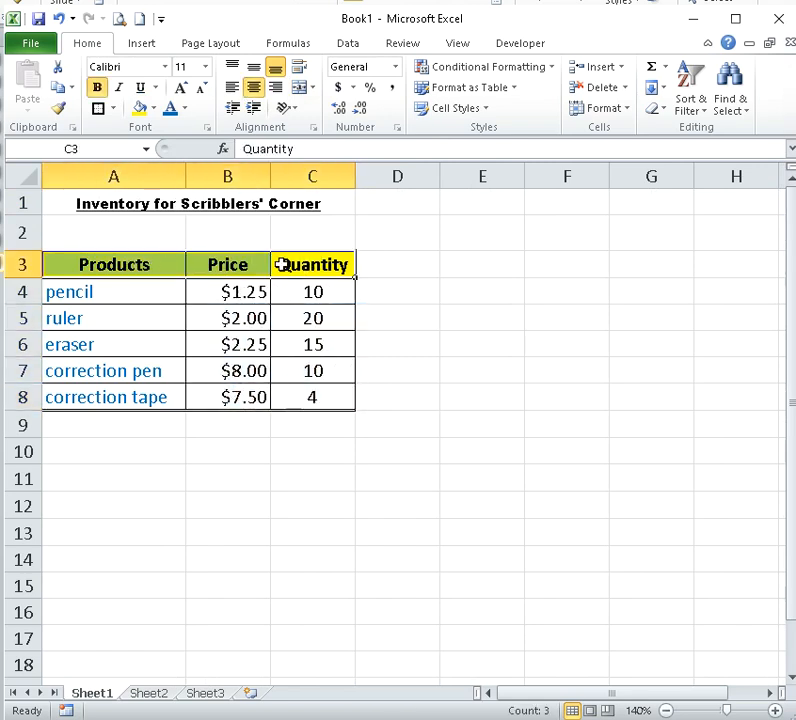
{"action": "left_click", "coordinate": [477, 378]}
{"action": "left_click", "coordinate": [151, 263]}
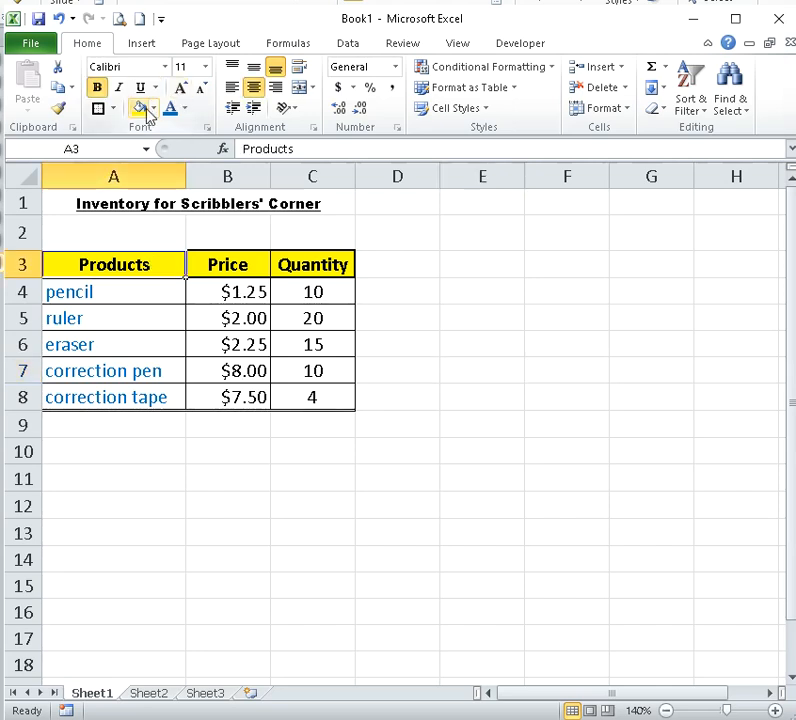
{"action": "left_click", "coordinate": [116, 292]}
{"action": "left_click_drag", "start_coordinate": [116, 292], "coordinate": [130, 382]}
{"action": "left_click", "coordinate": [558, 366]}
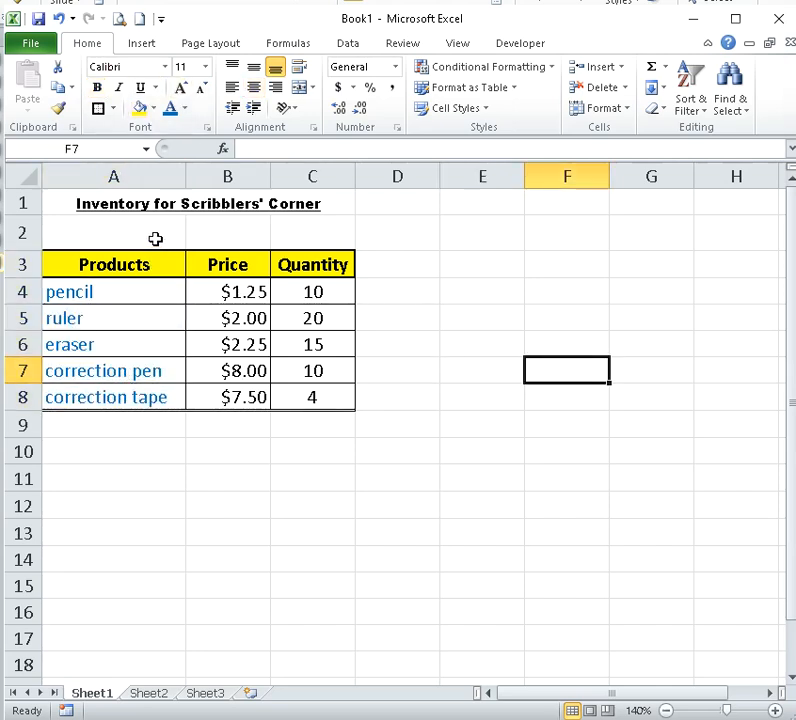